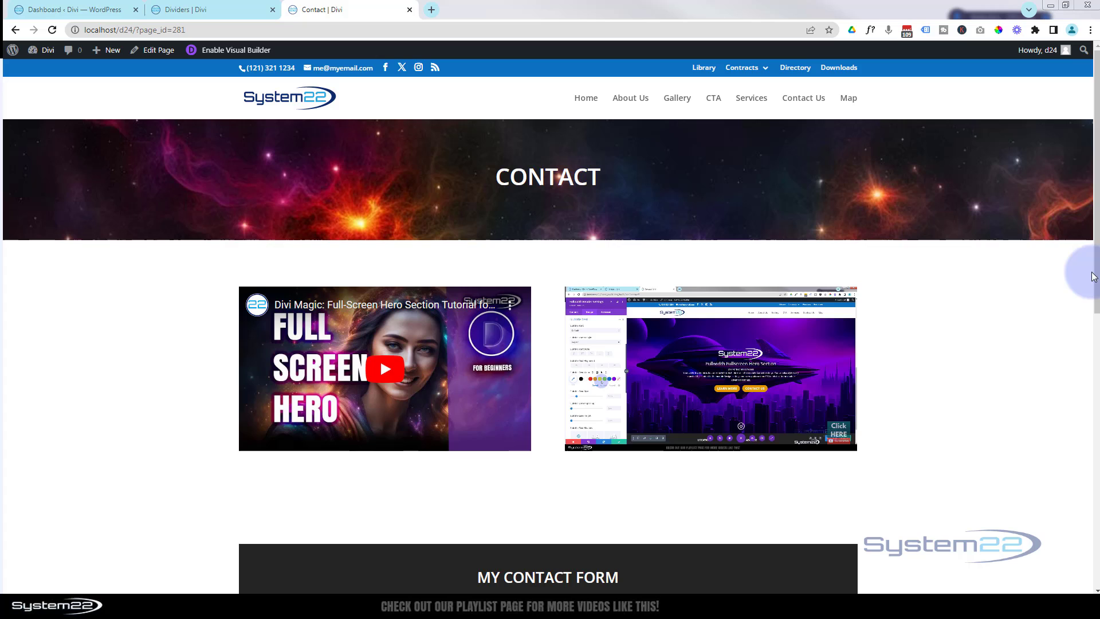
drag(1095, 276, 1096, 563)
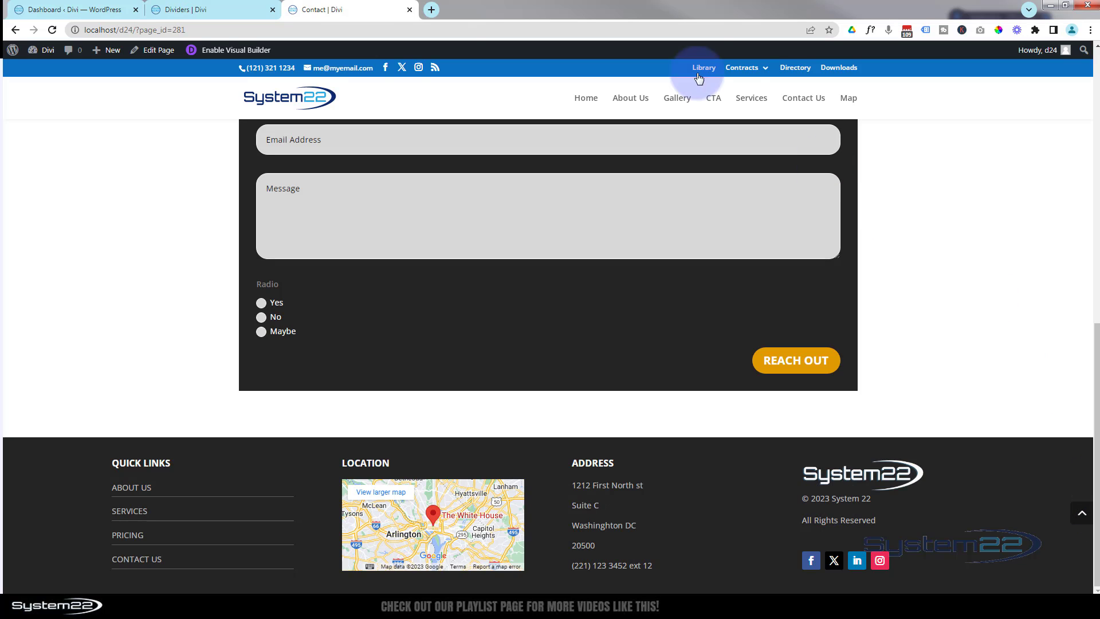
Step: Create a new page 'Dynamic Page', build it from scratch in Divi with a single-column row
click(109, 50)
click(112, 104)
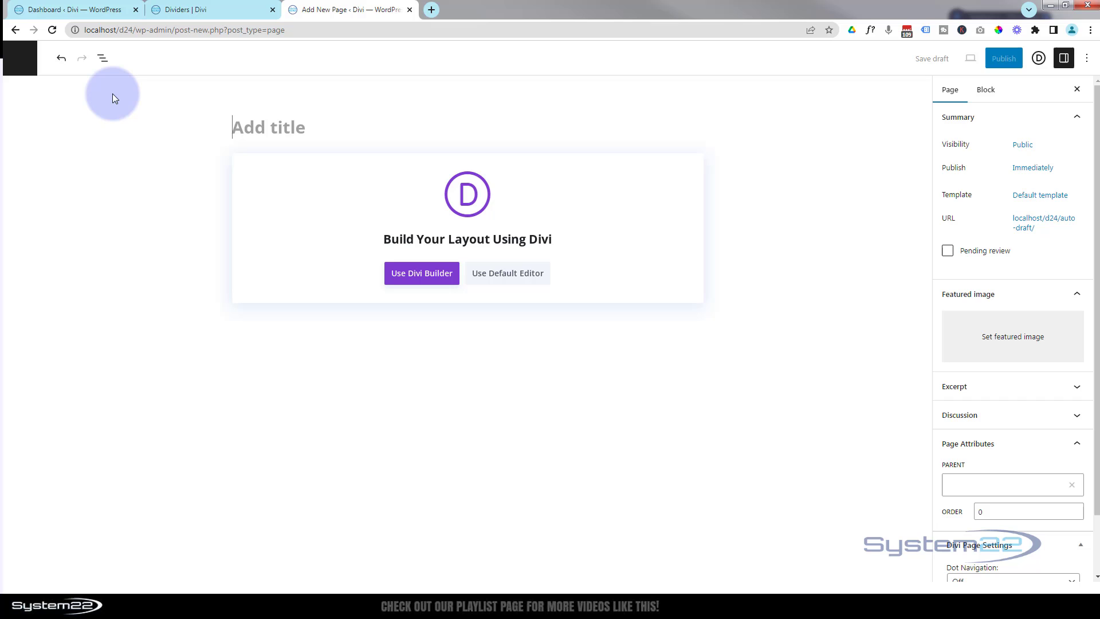
text(Dynamic Page)
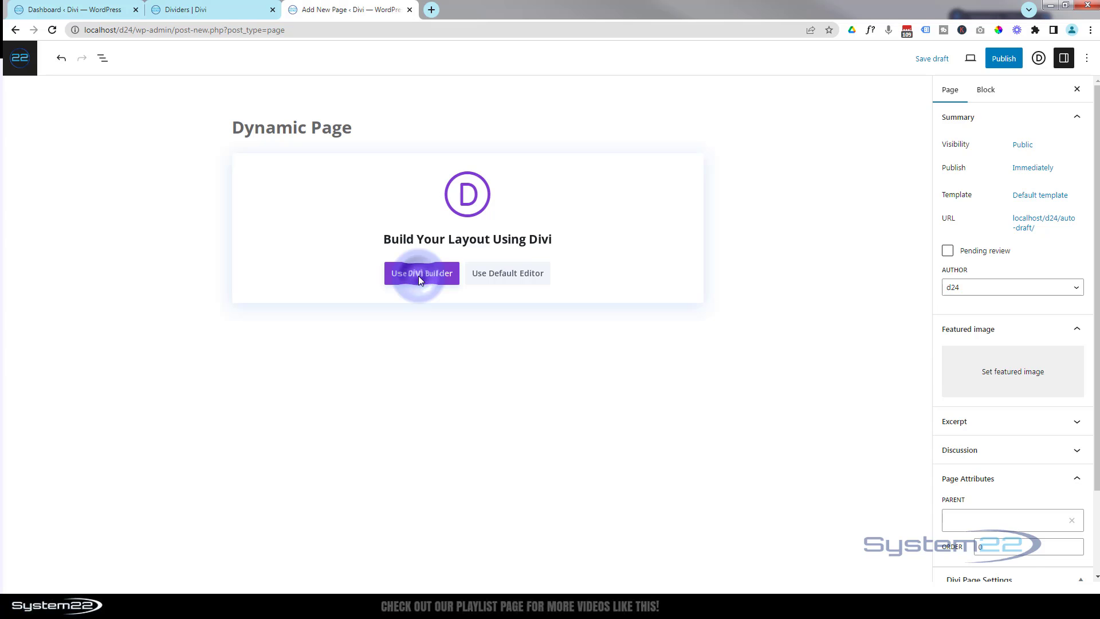
click(421, 274)
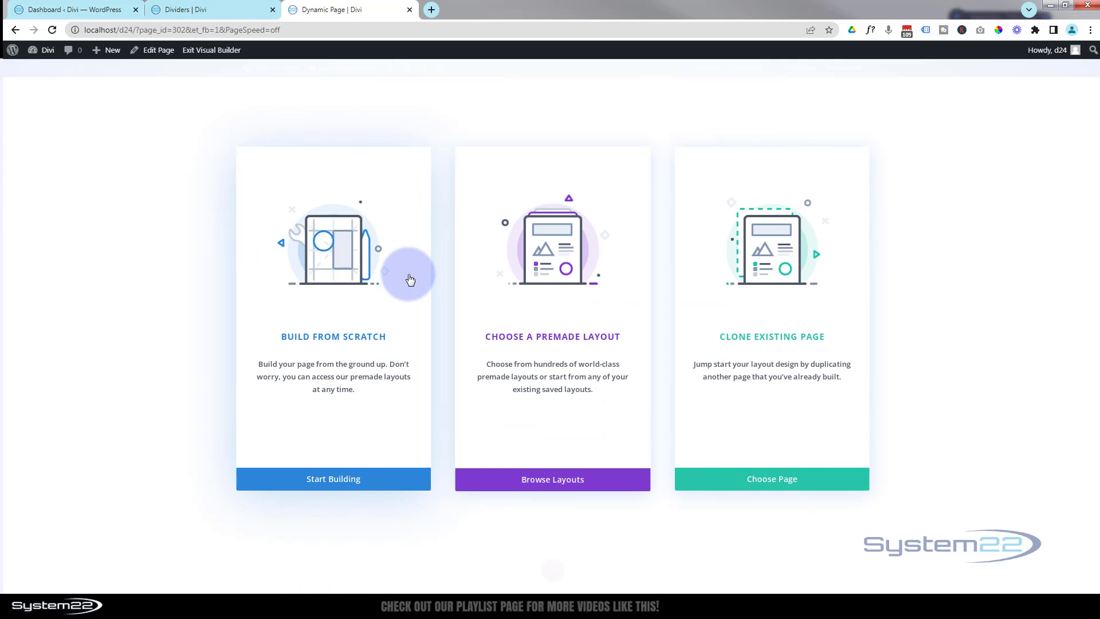
click(338, 483)
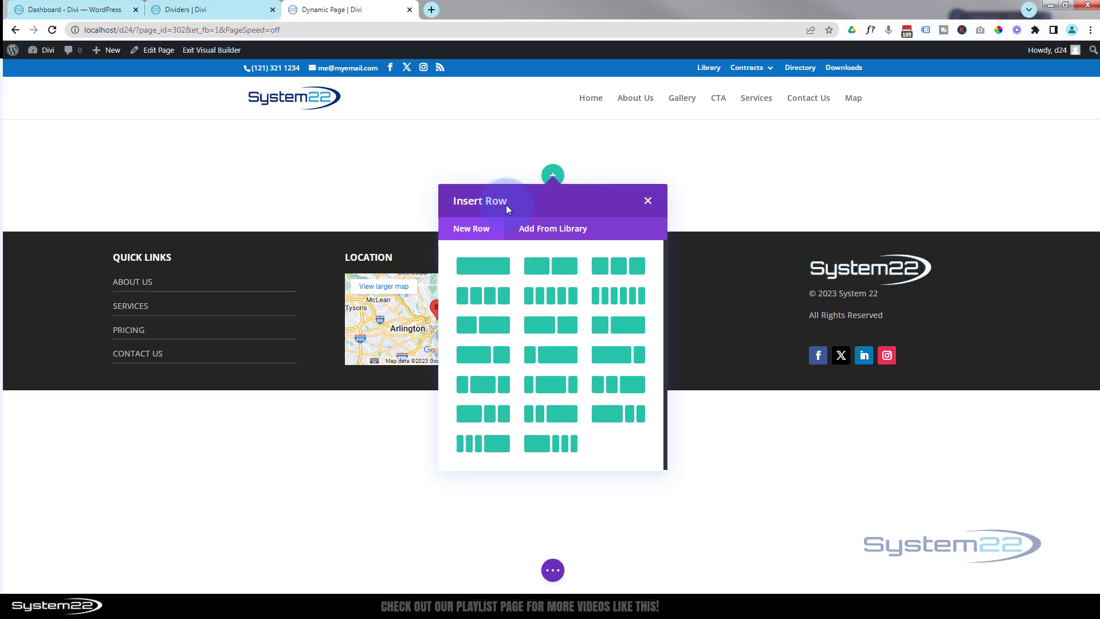
click(479, 268)
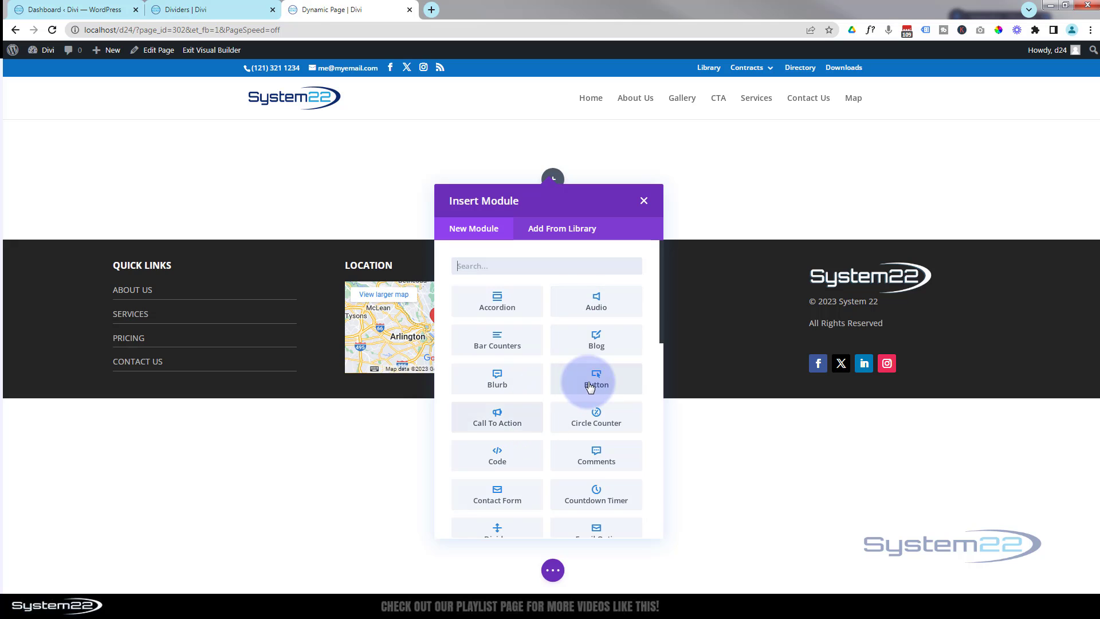
scroll(594, 378, down, 1)
scroll(590, 382, down, 2)
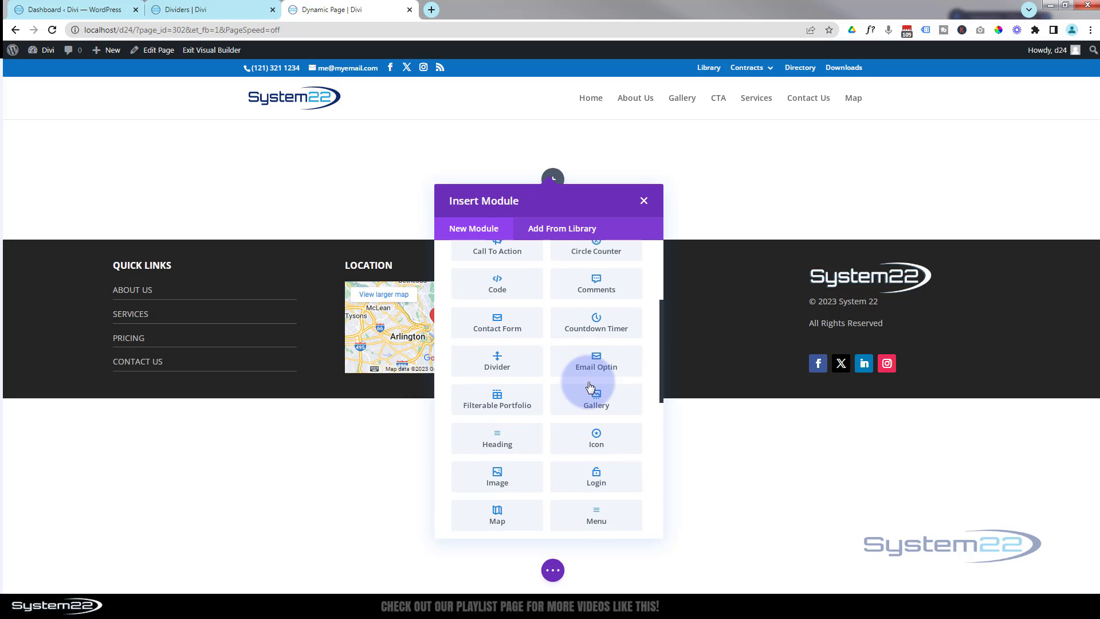
Step: Add a Heading module whose text is the dynamic Page/Archive Title, reading 'Dynamic Page'
click(510, 443)
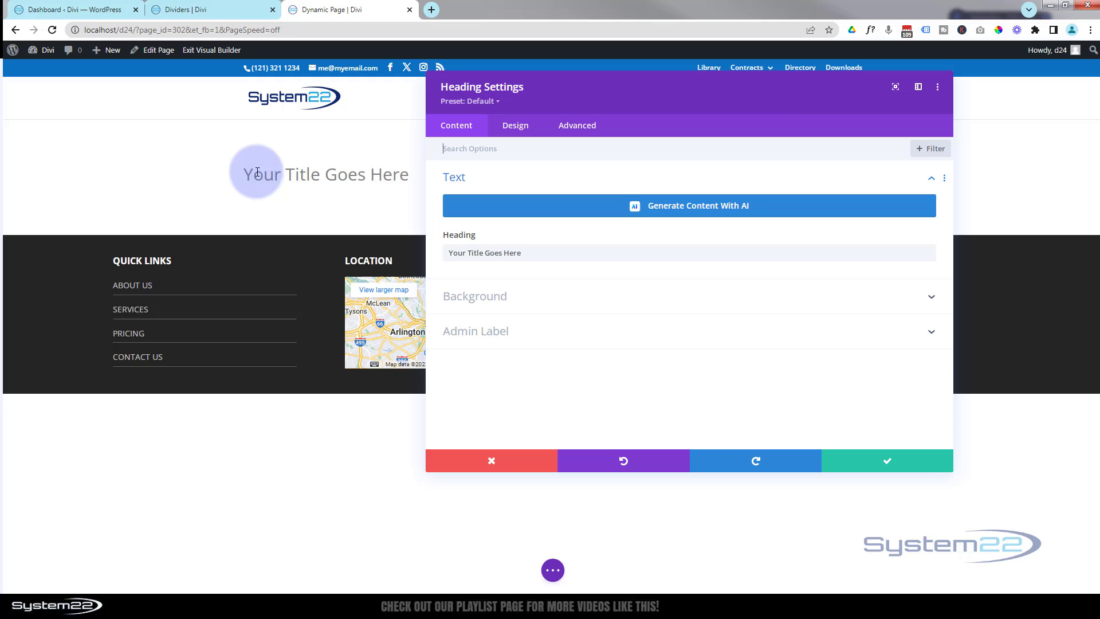
click(244, 168)
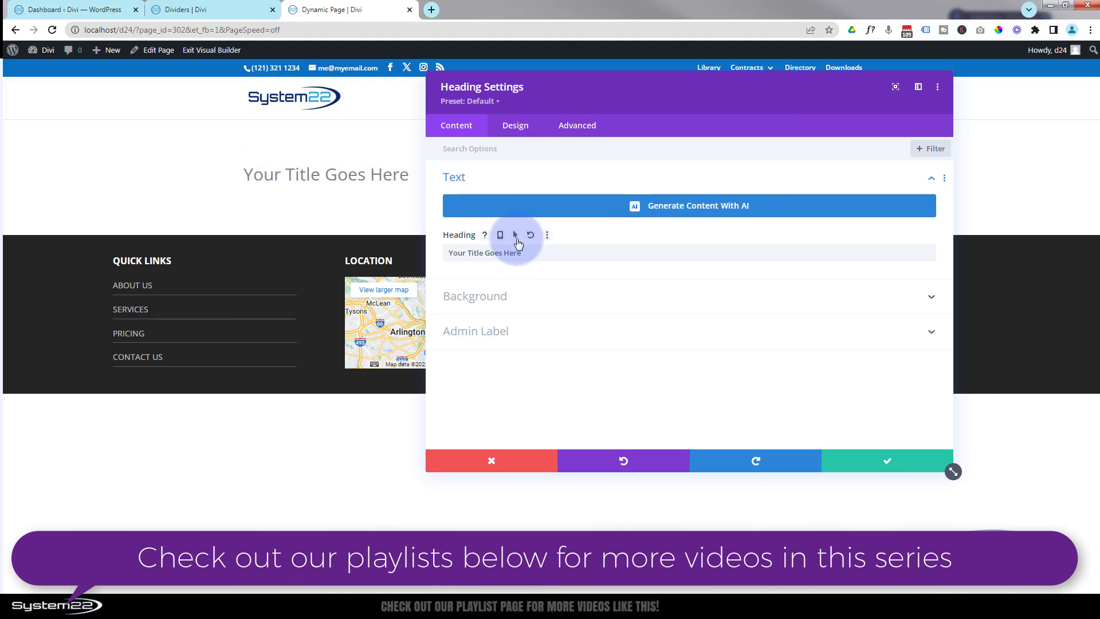
click(453, 255)
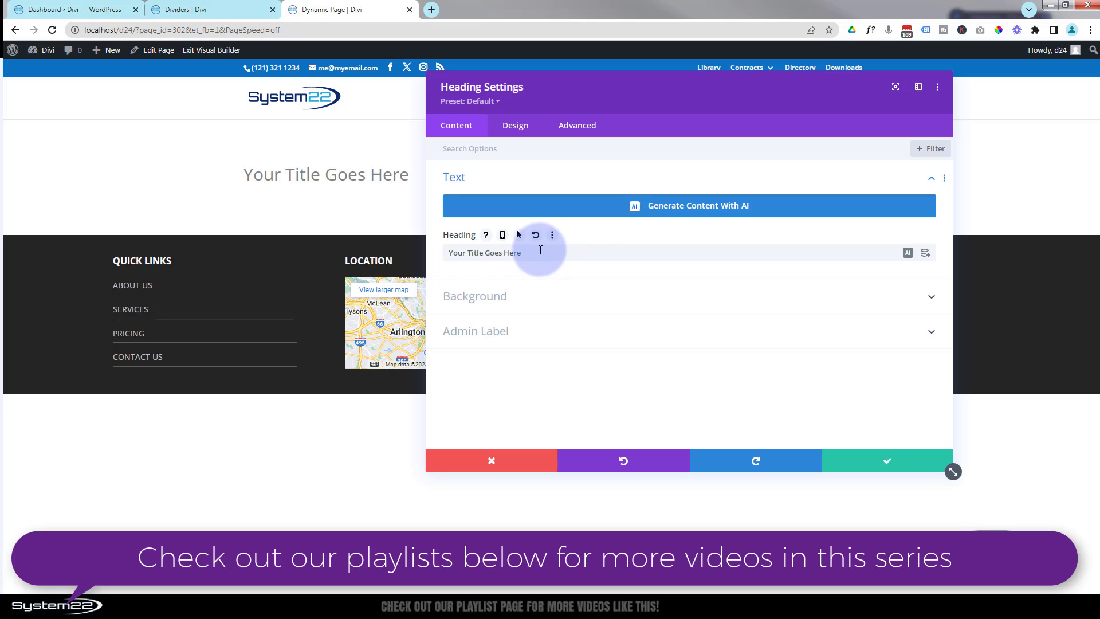
click(925, 254)
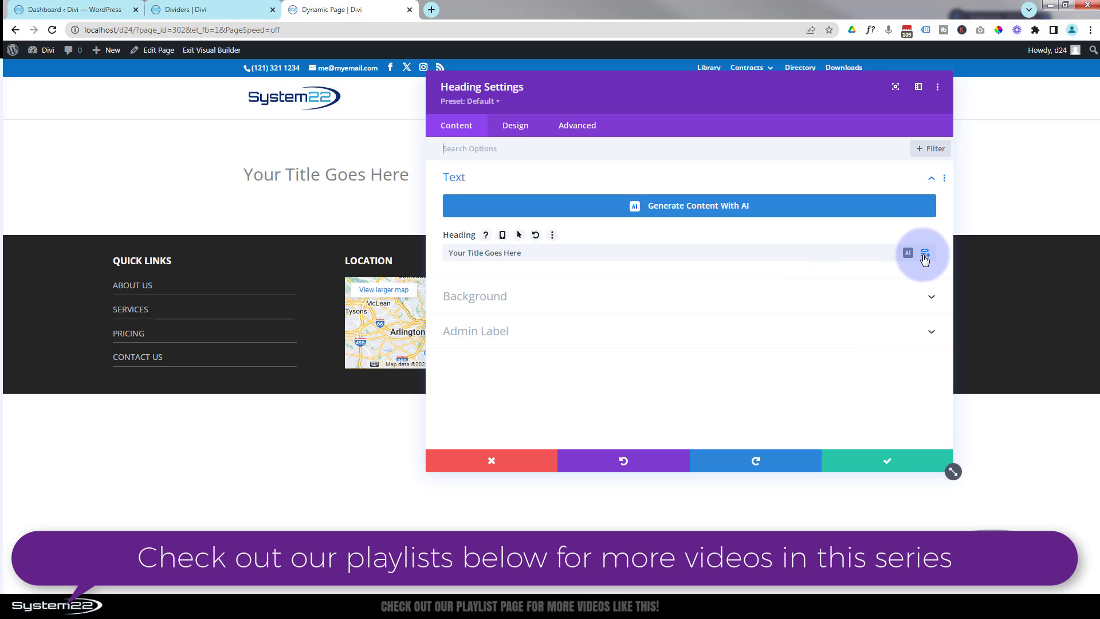
click(926, 255)
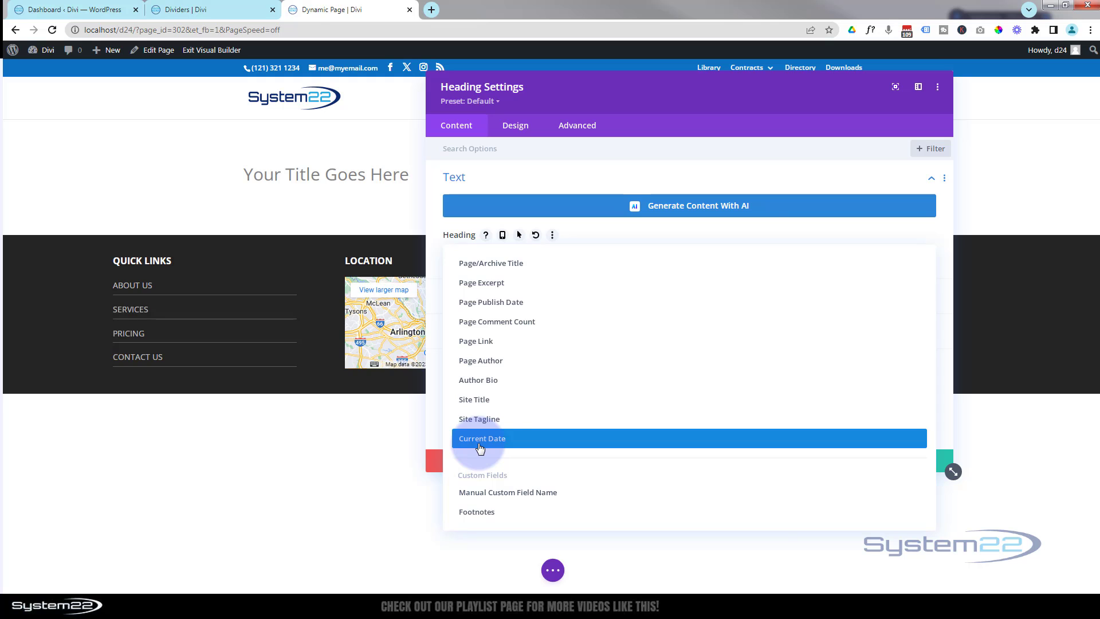
click(498, 263)
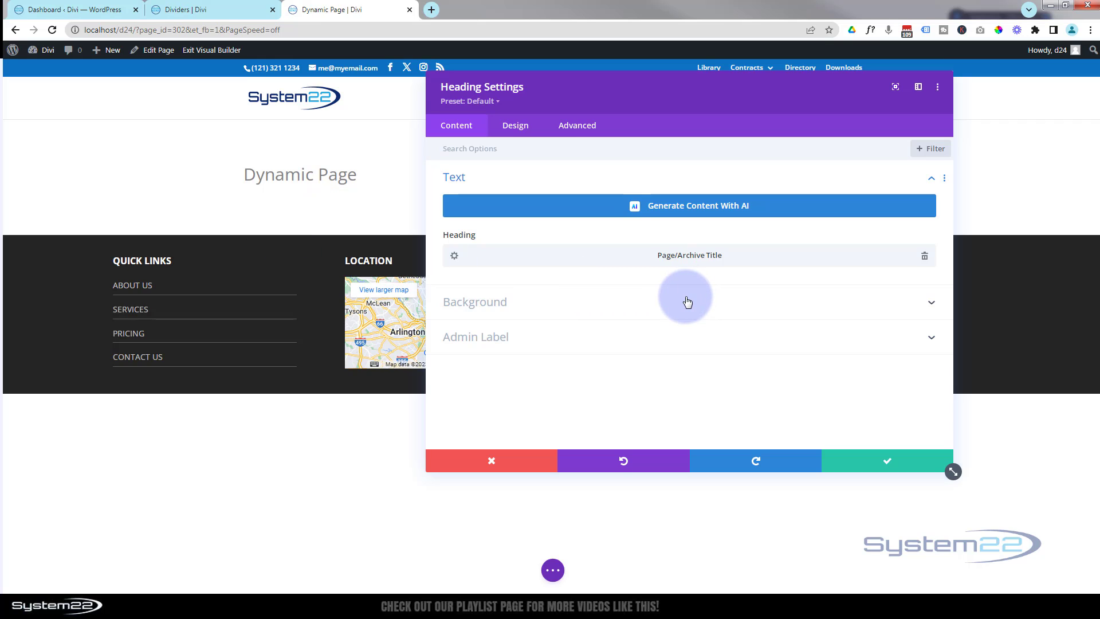
Step: Save the heading and set the nebula space image from the Media Library as the section background
click(878, 461)
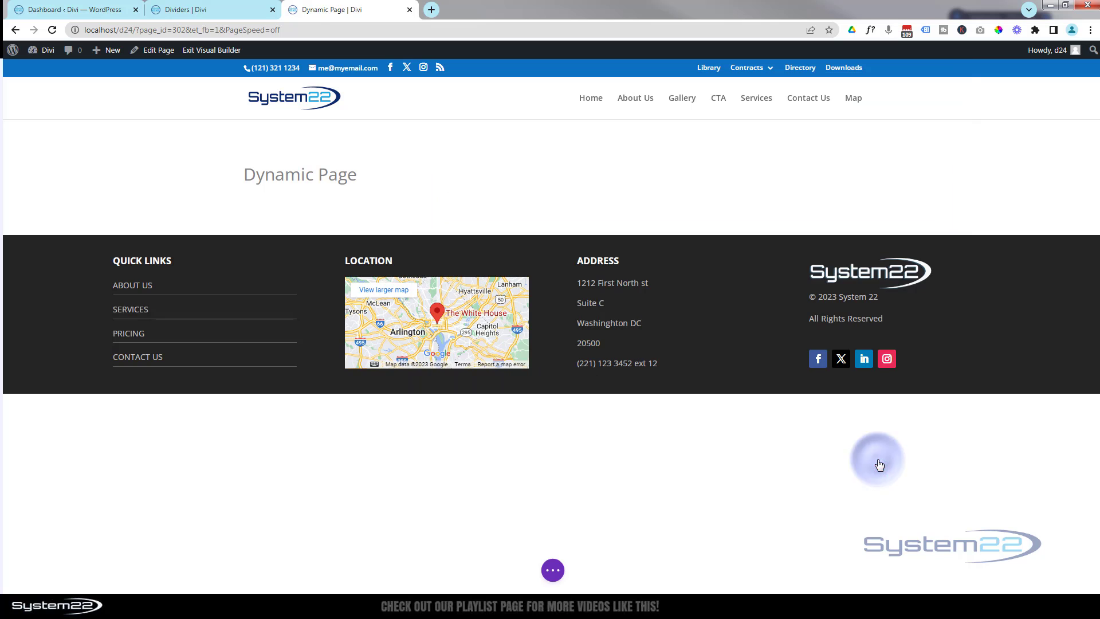
click(34, 133)
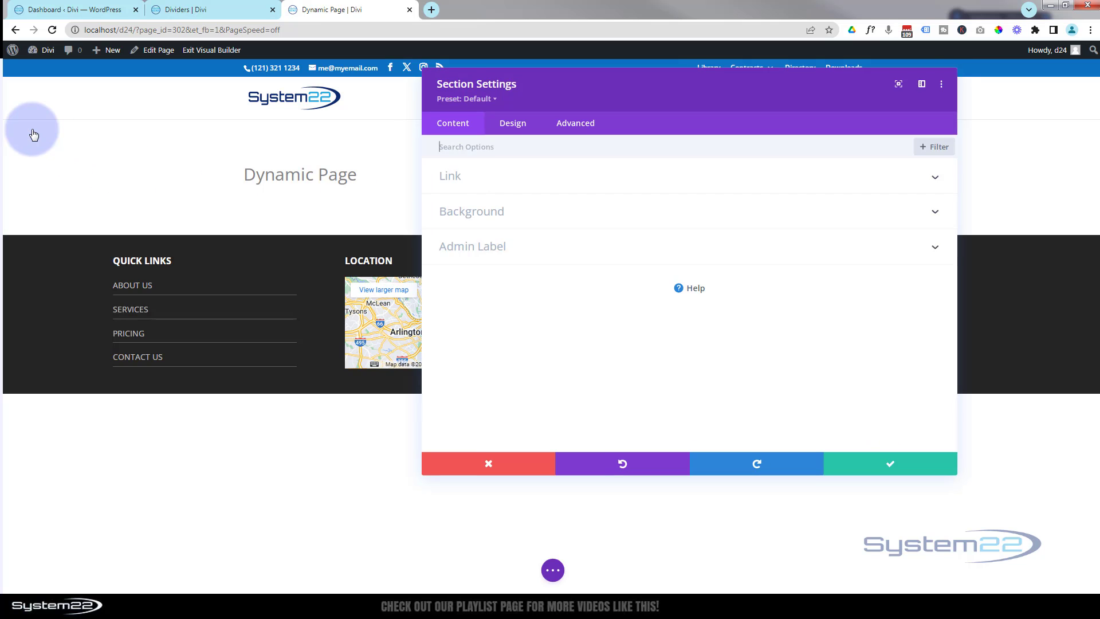
click(579, 216)
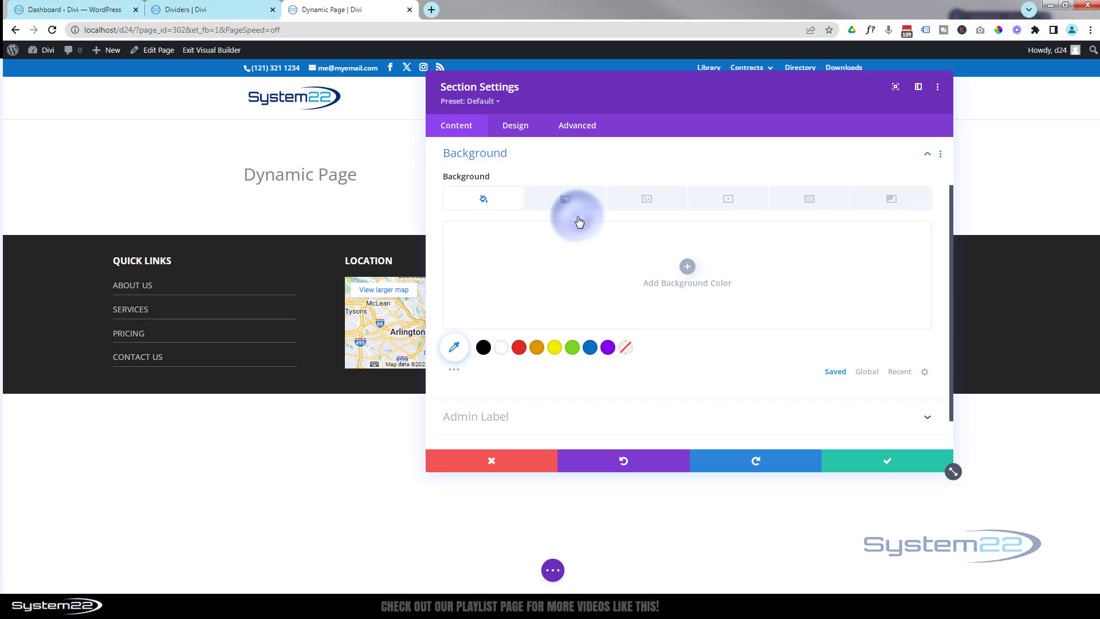
click(653, 204)
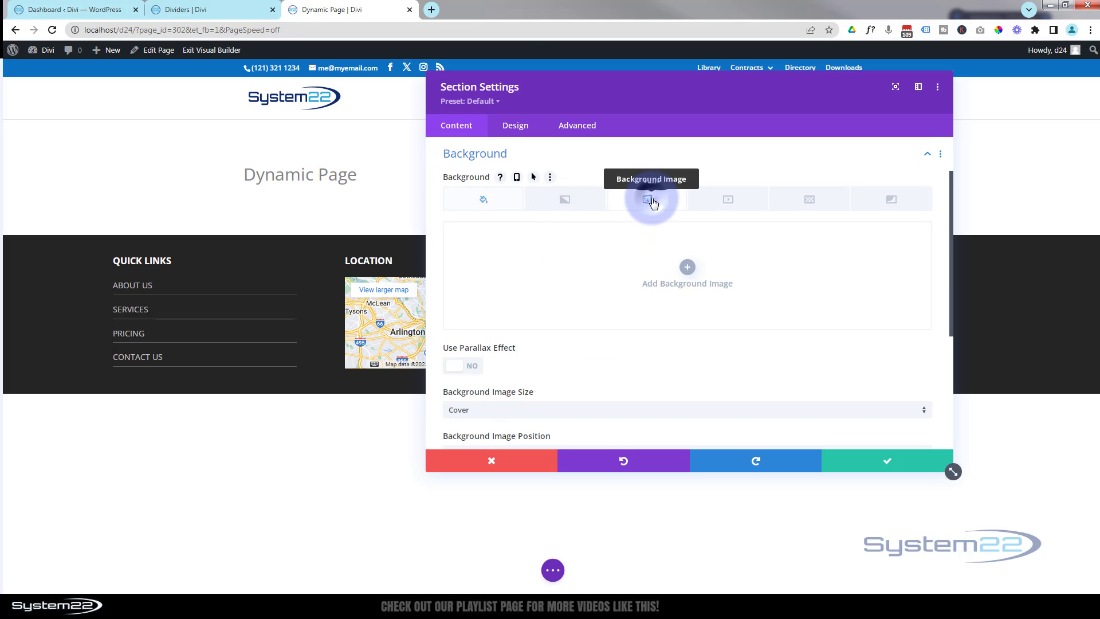
click(688, 273)
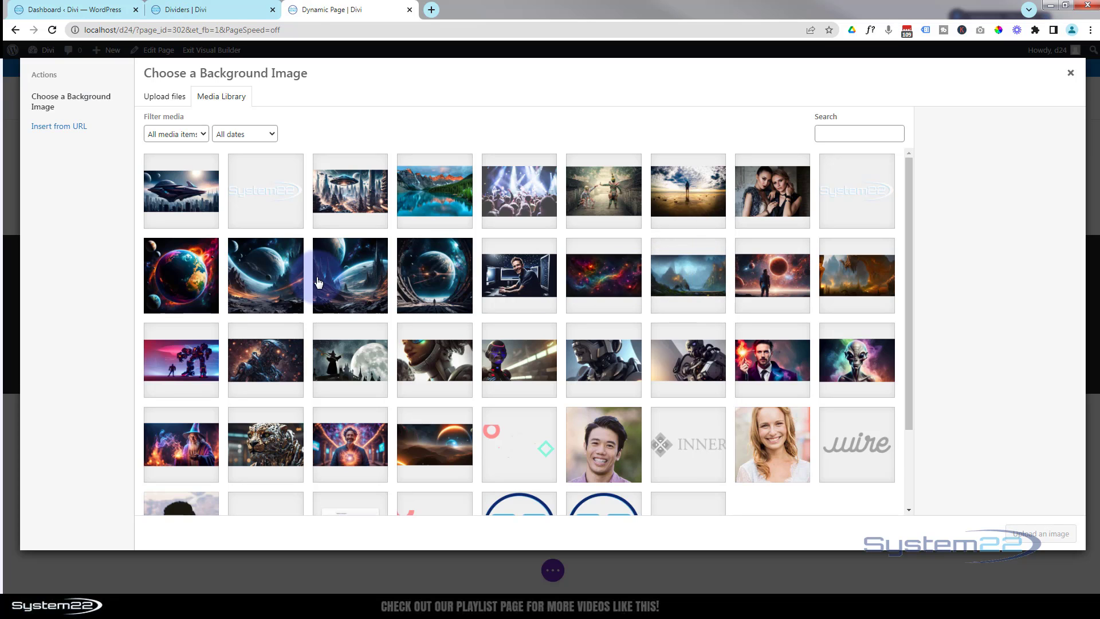
click(609, 277)
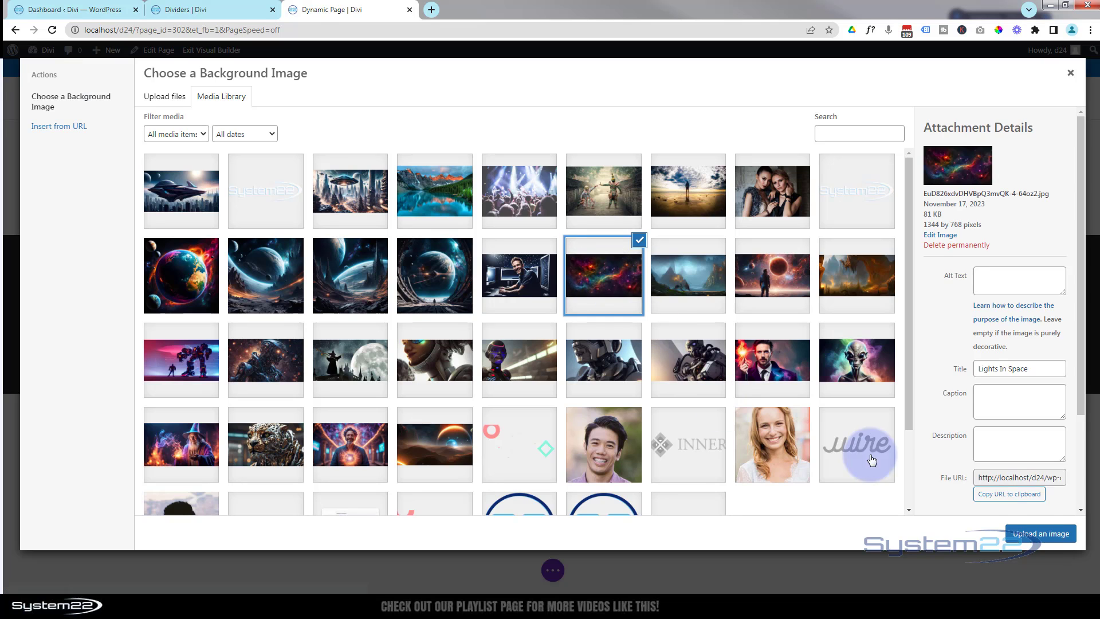
click(1028, 534)
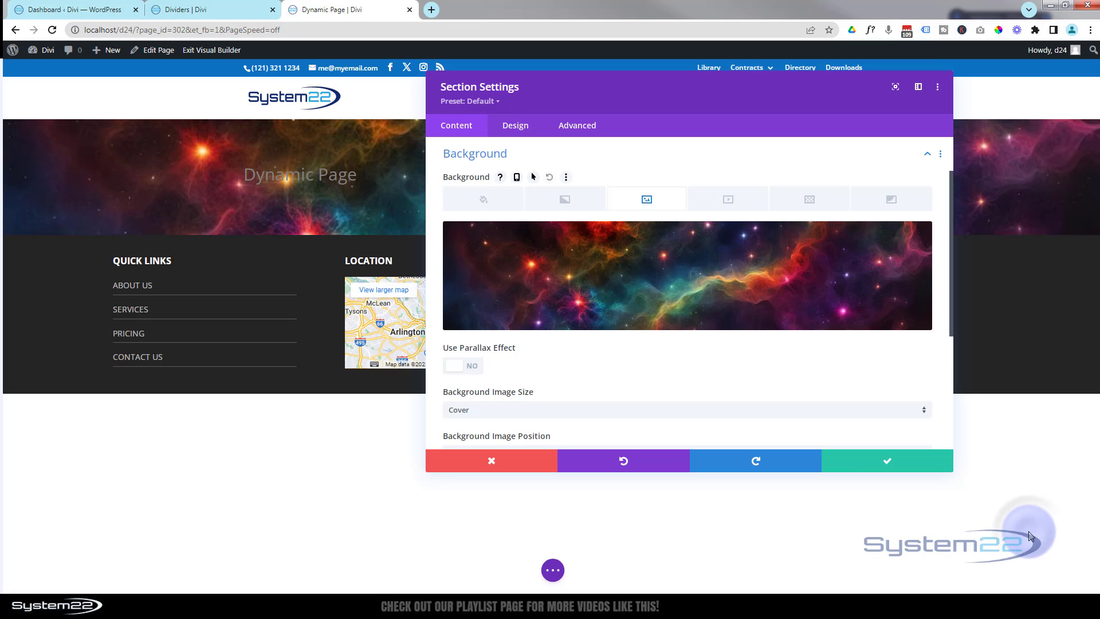
Step: Enable parallax on the background with the CSS method and save the section
click(473, 366)
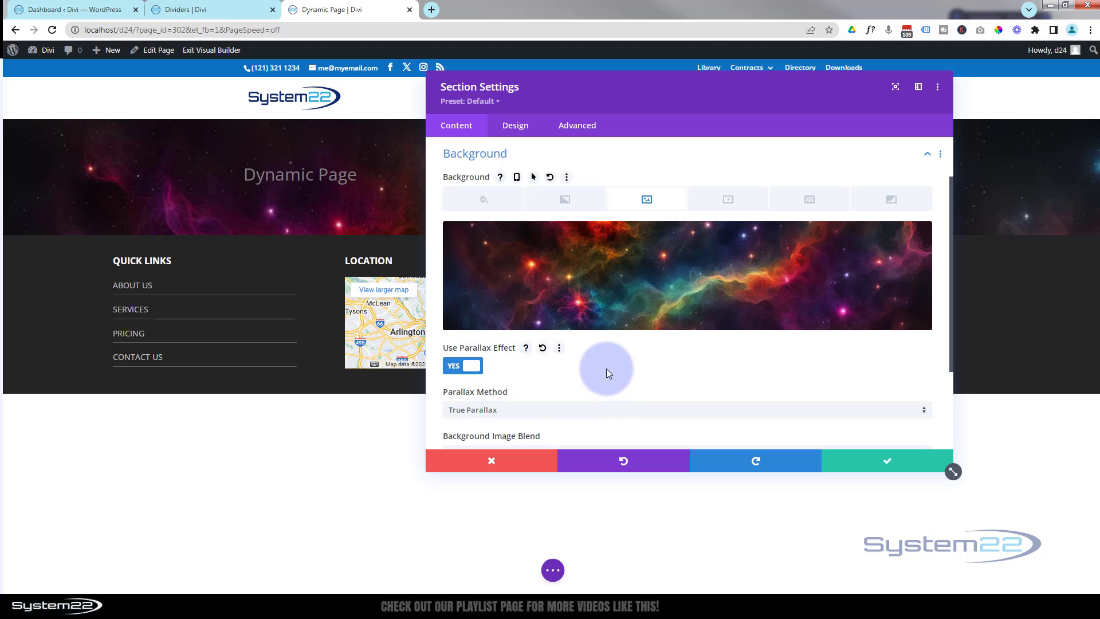
click(535, 412)
click(484, 443)
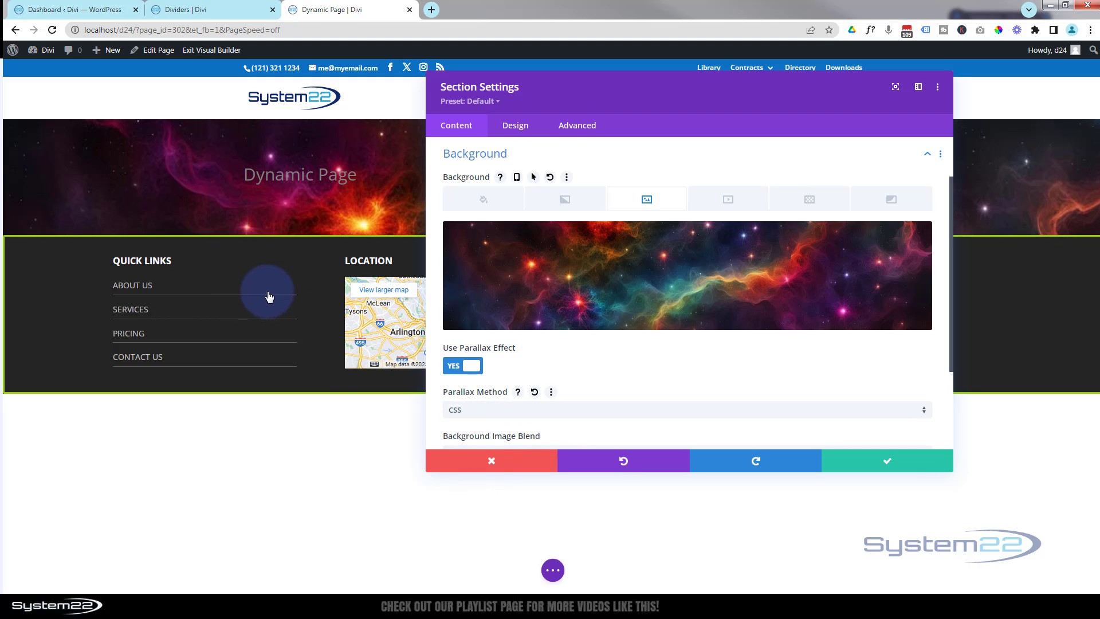
click(885, 464)
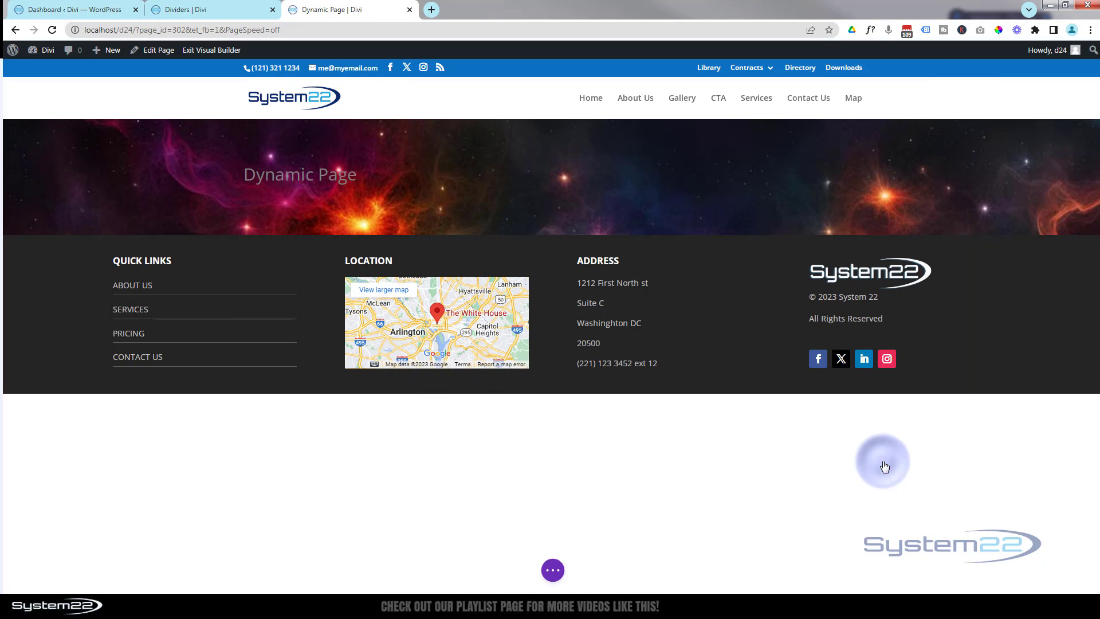
mouse_move(301, 174)
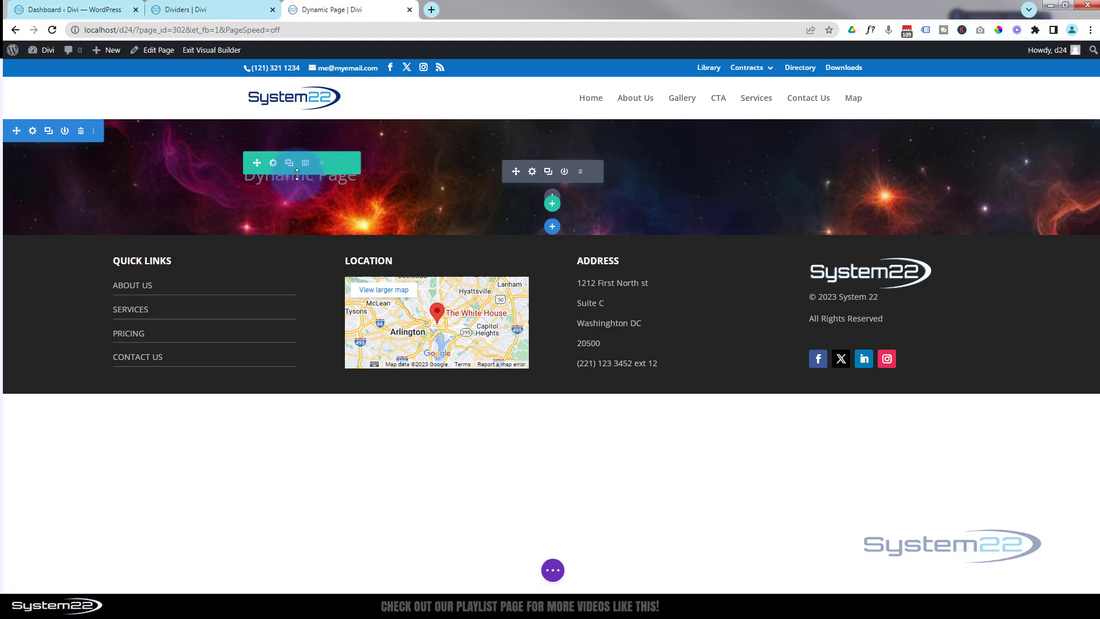
Step: In the heading's Design settings keep the default font and make the weight semi bold
click(531, 171)
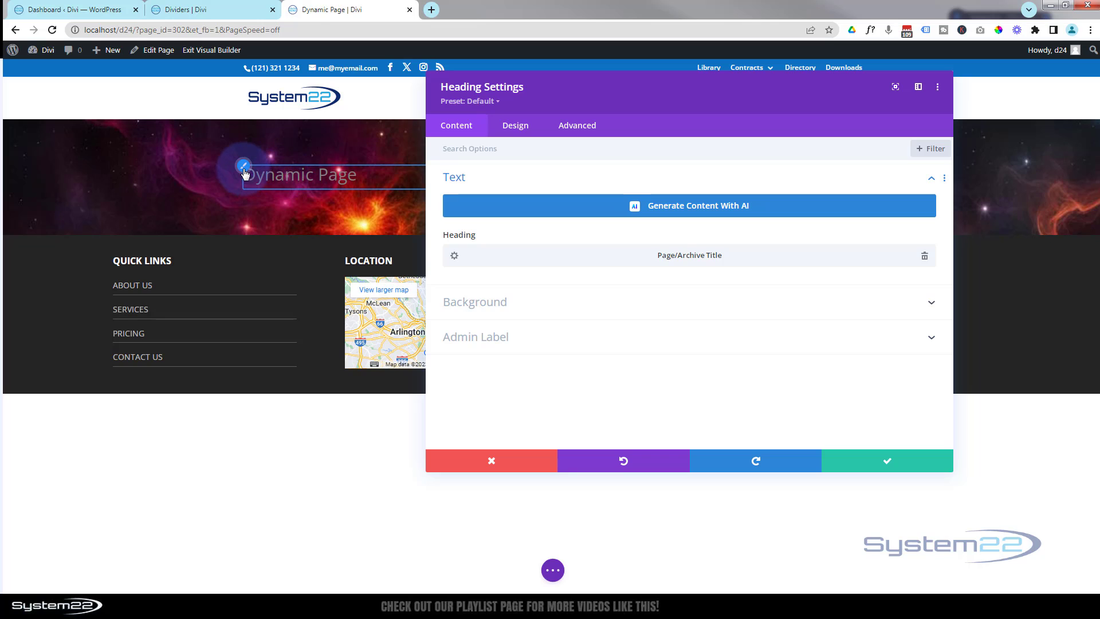
click(245, 172)
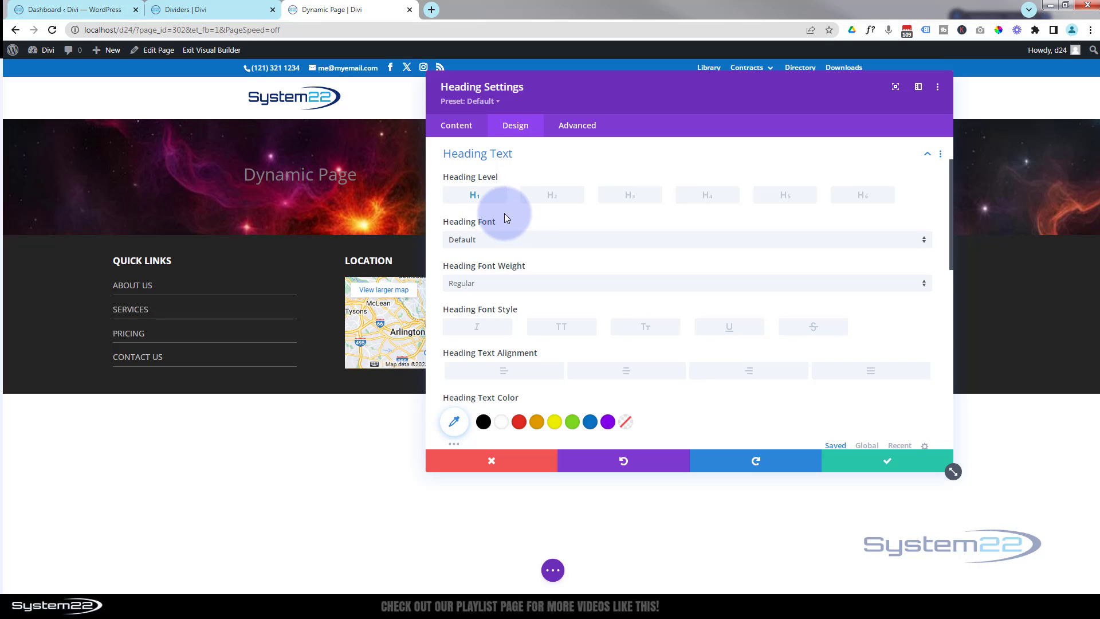
mouse_move(629, 195)
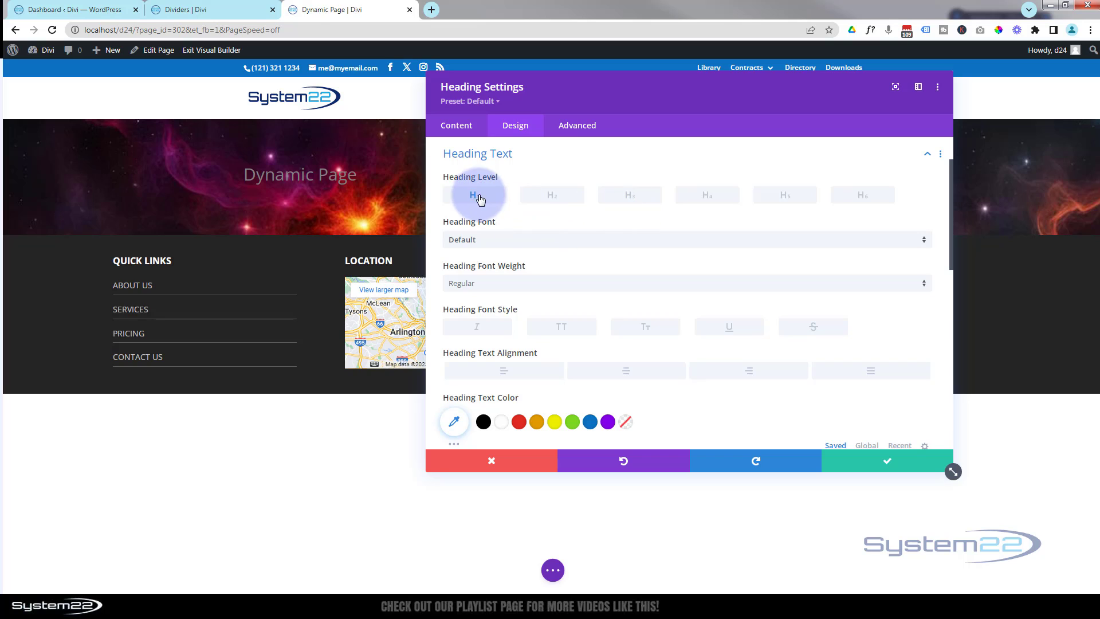
mouse_move(571, 222)
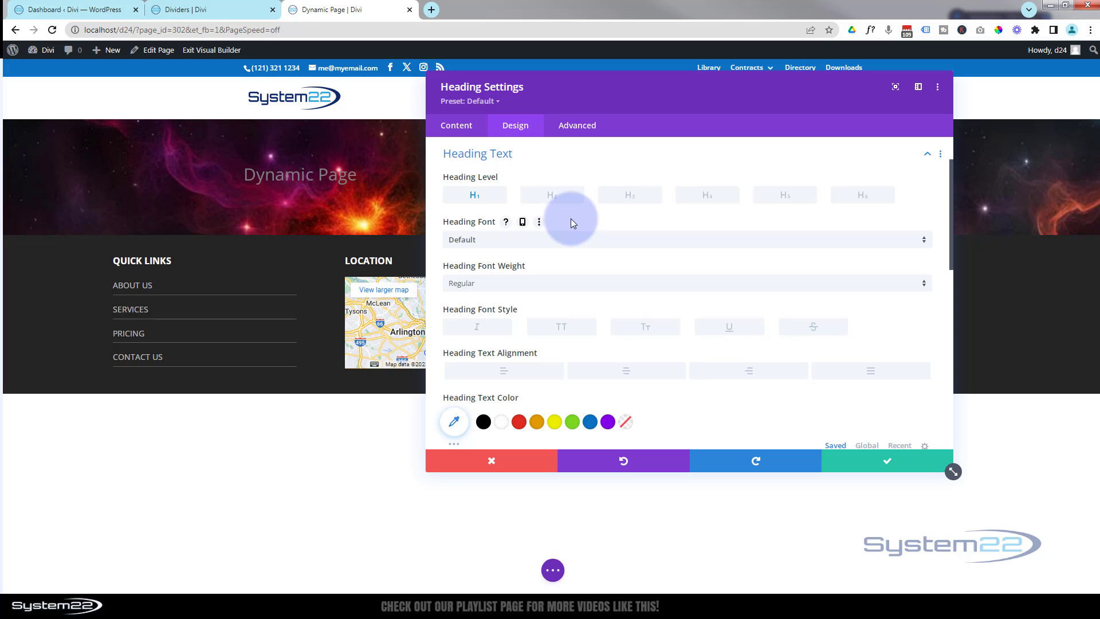
click(532, 241)
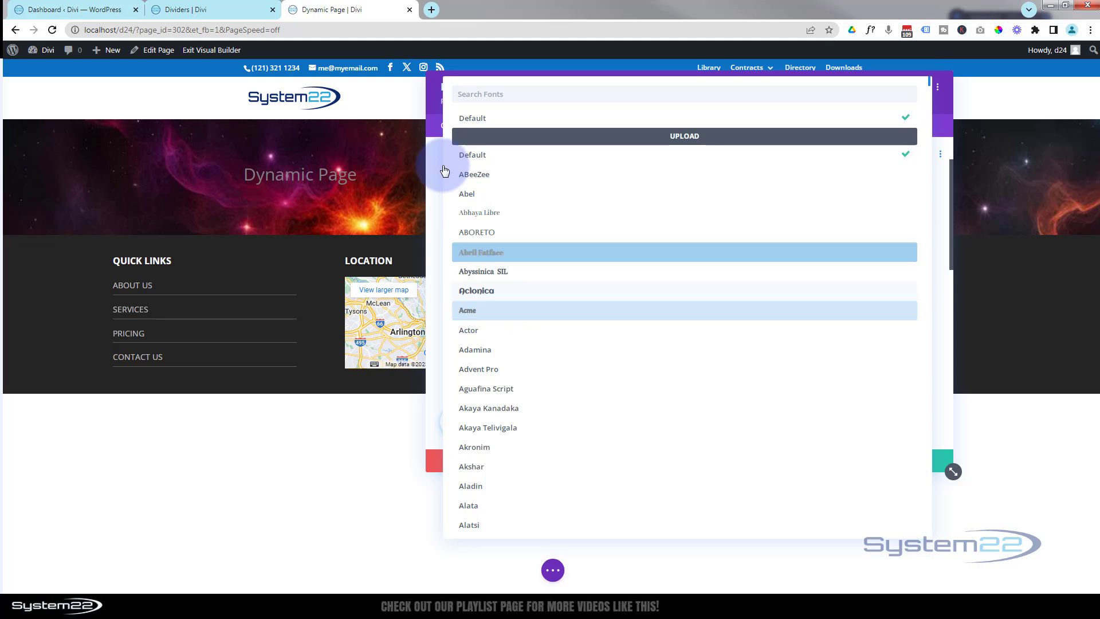
click(431, 127)
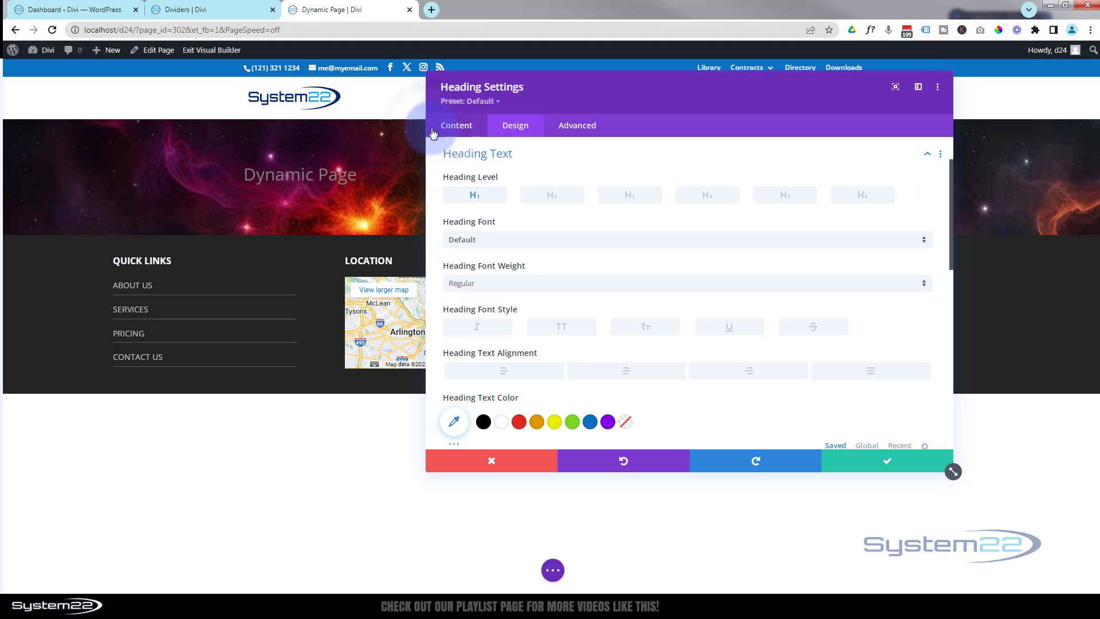
click(521, 284)
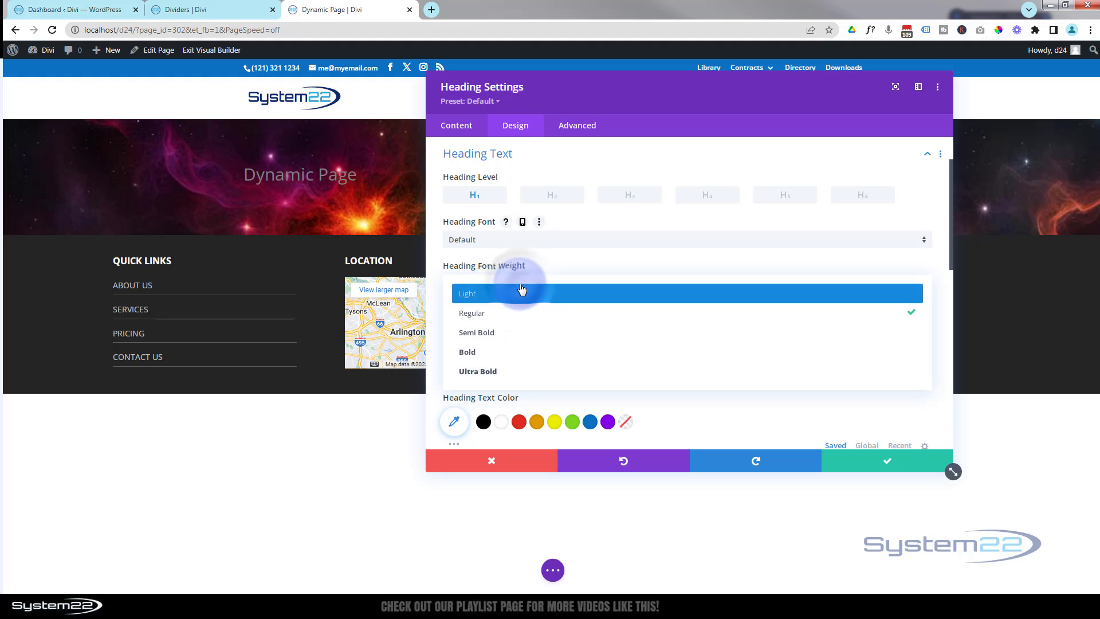
click(513, 333)
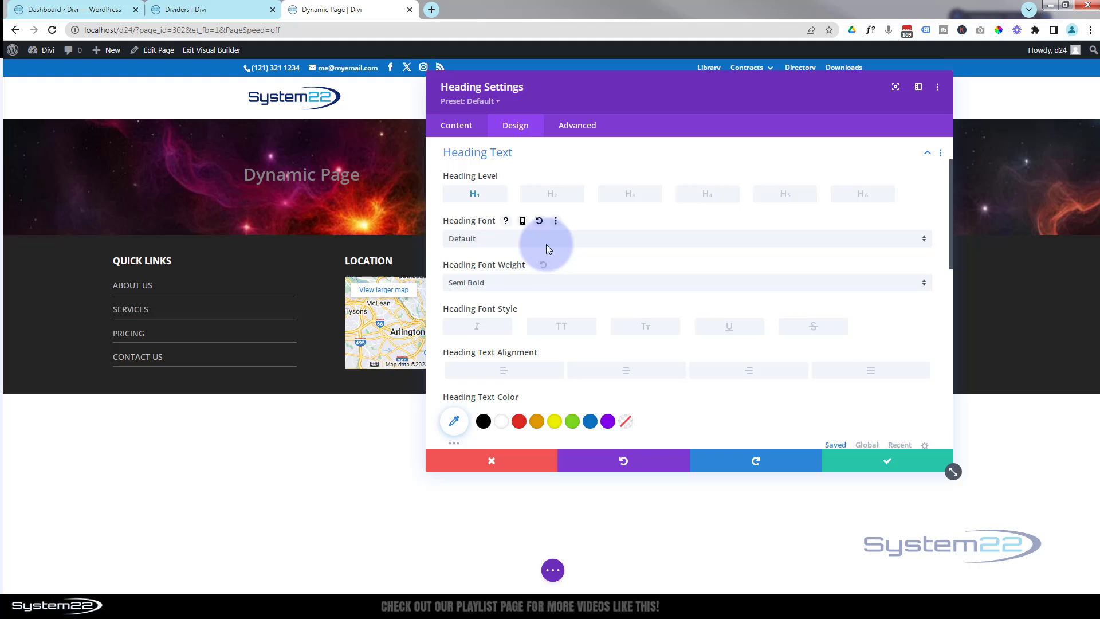
scroll(547, 246, down, 2)
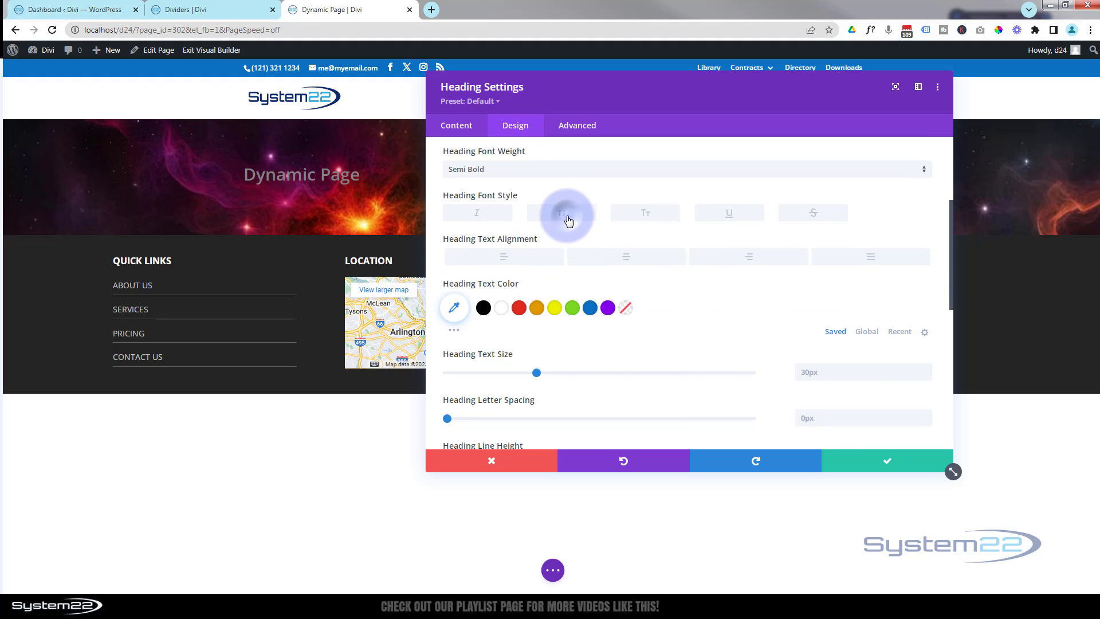
Step: Make the heading uppercase, white, centred and 40px, then save the heading settings
click(567, 221)
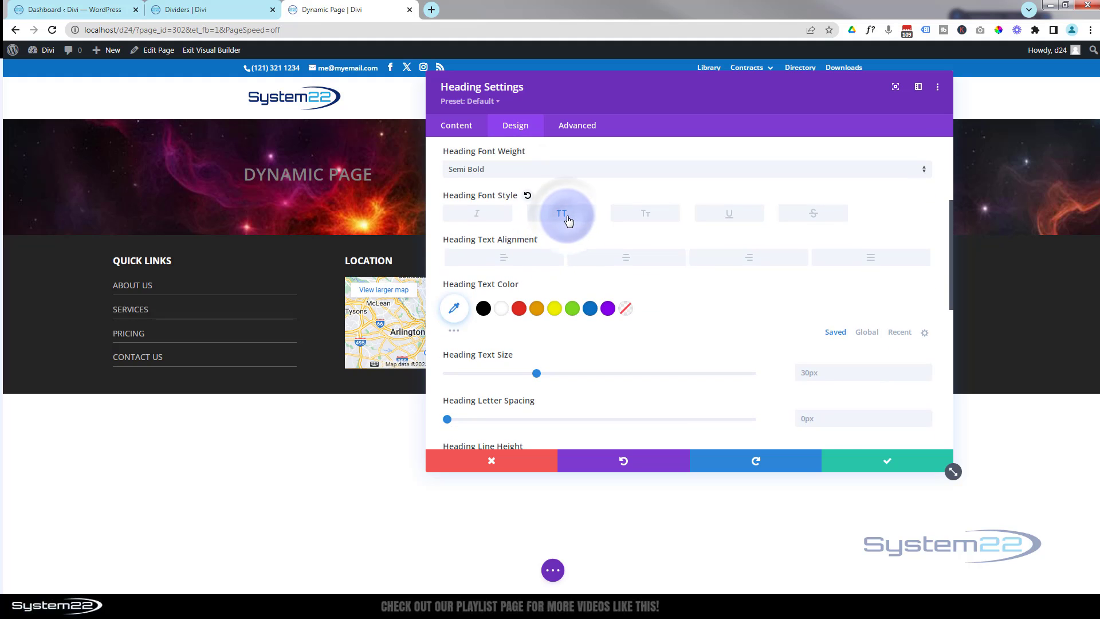
click(502, 310)
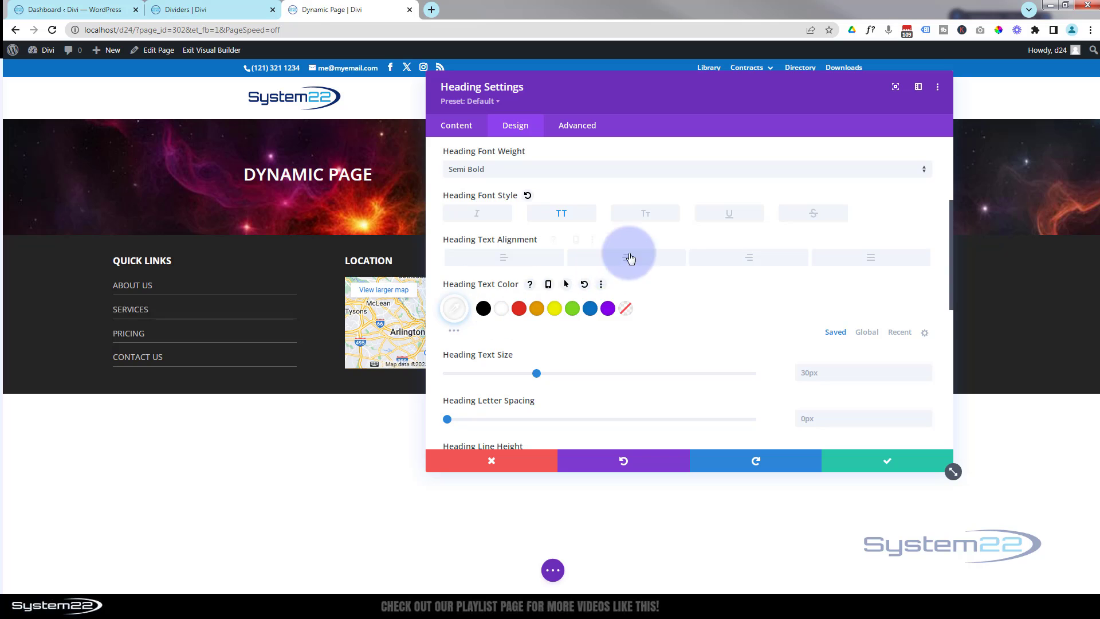
drag(681, 101, 678, 281)
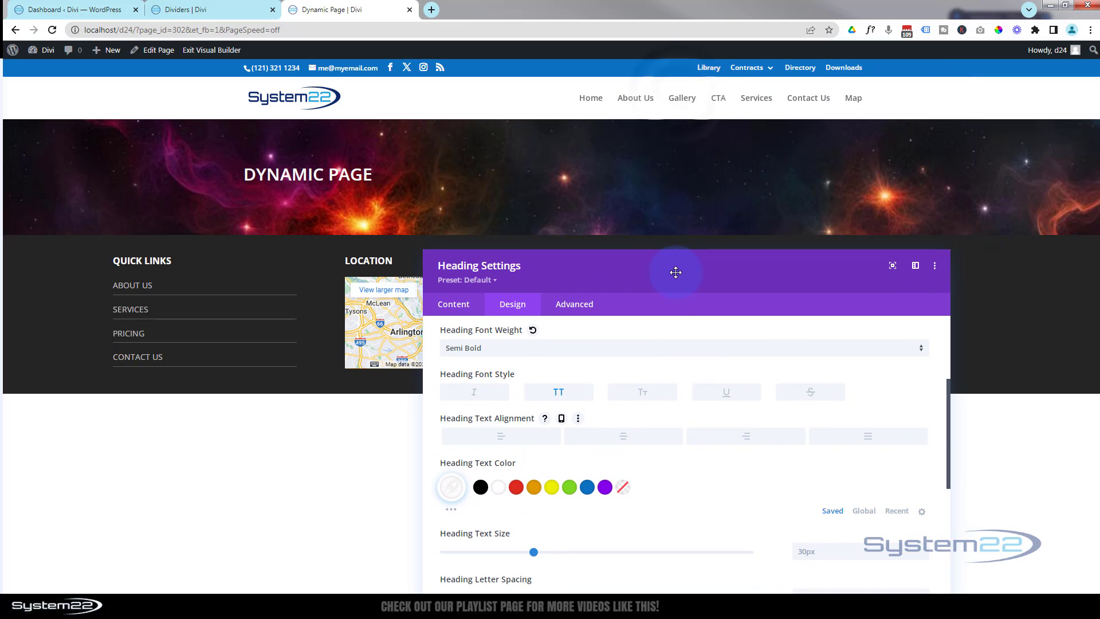
click(628, 441)
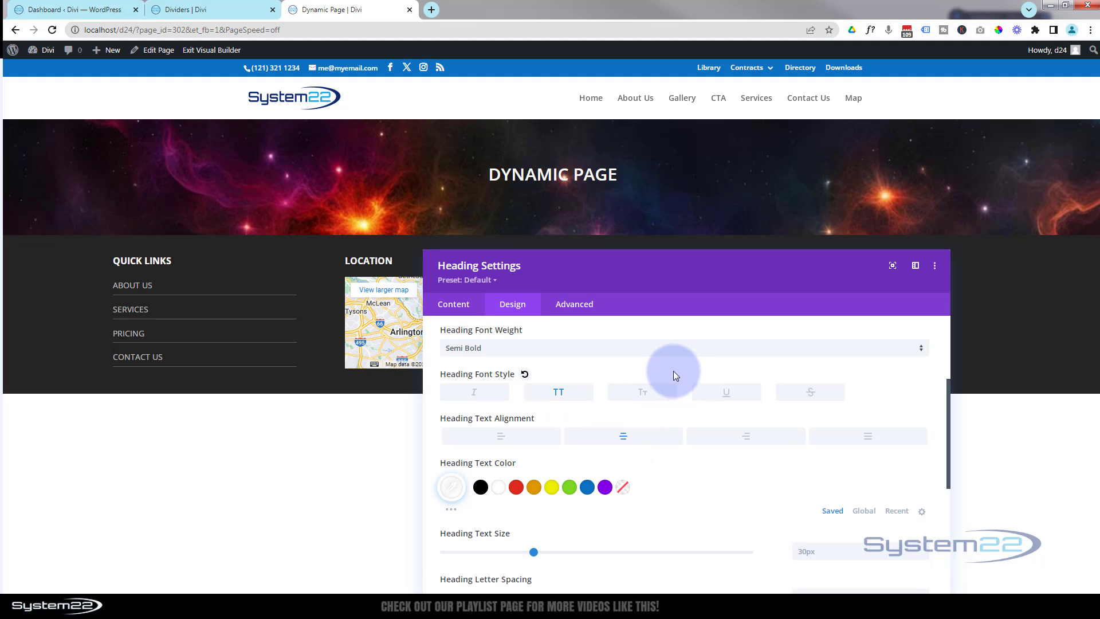
scroll(659, 365, down, 2)
scroll(659, 365, down, 2)
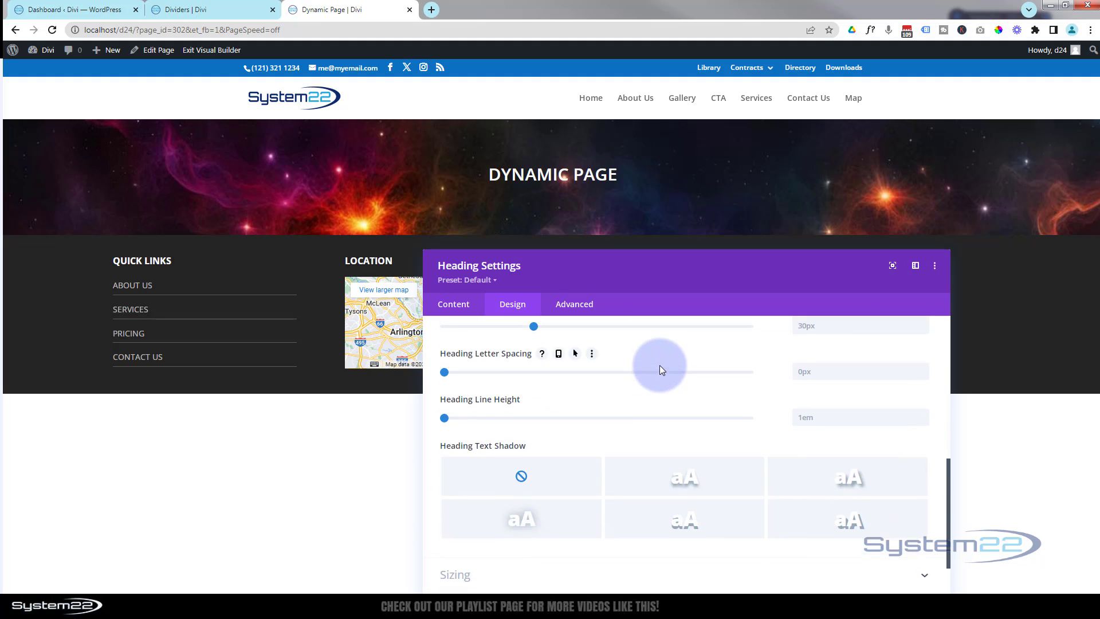
scroll(548, 384, up, 1)
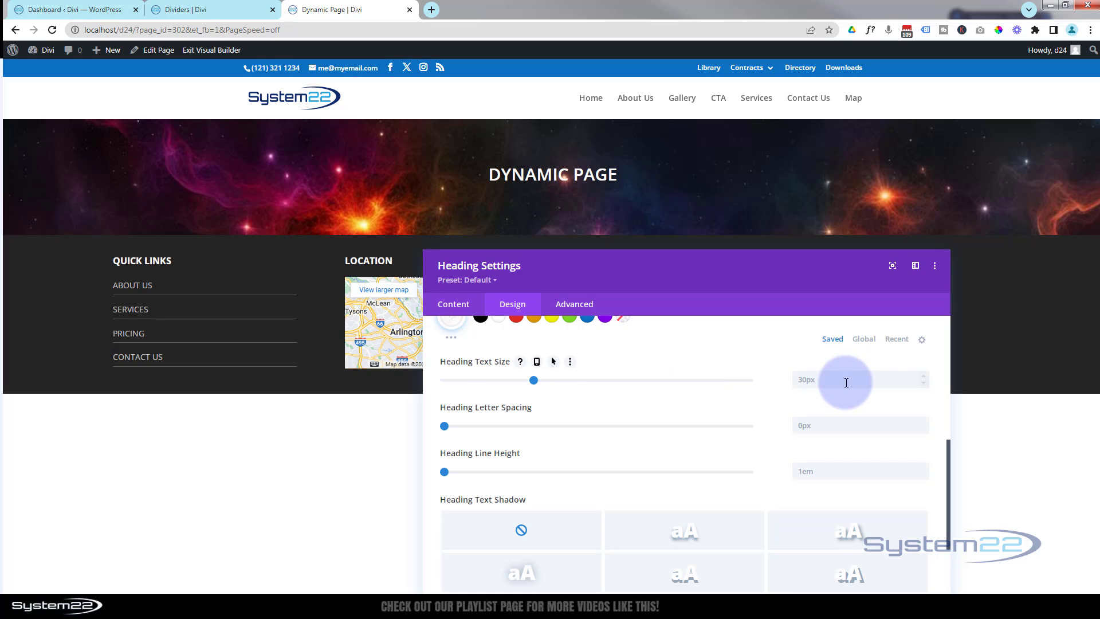
click(825, 379)
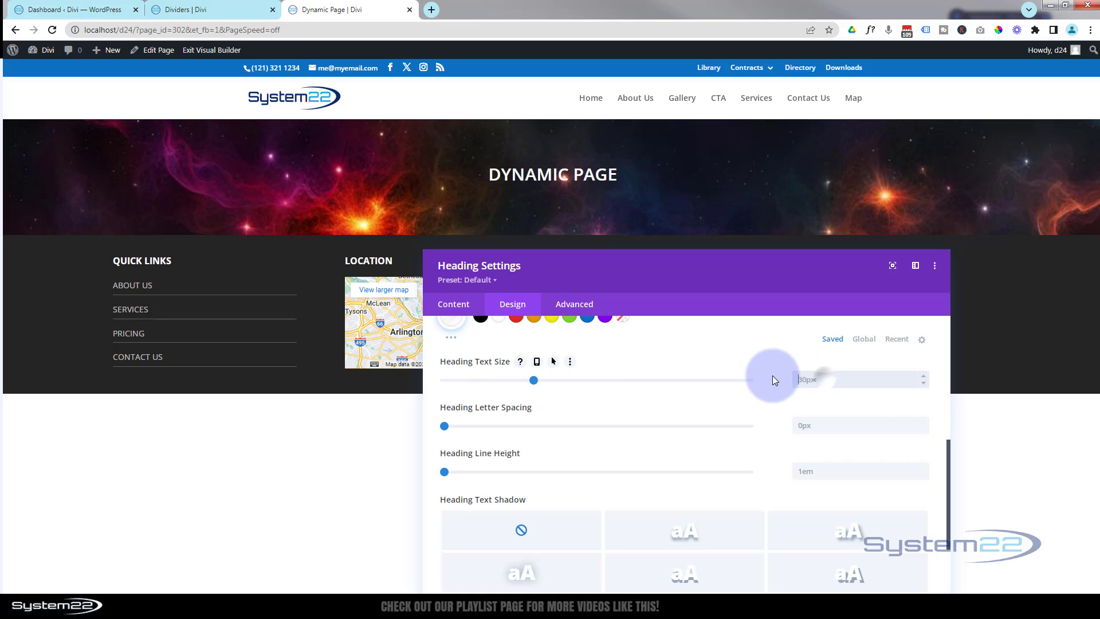
text(40)
text(px)
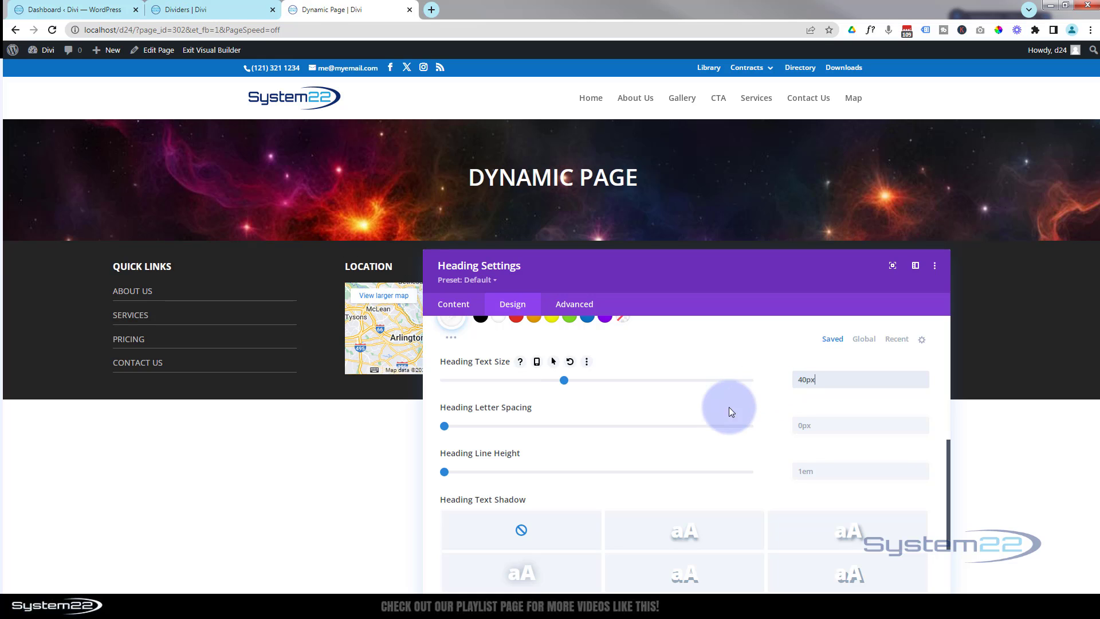
scroll(724, 415, down, 1)
scroll(725, 415, down, 1)
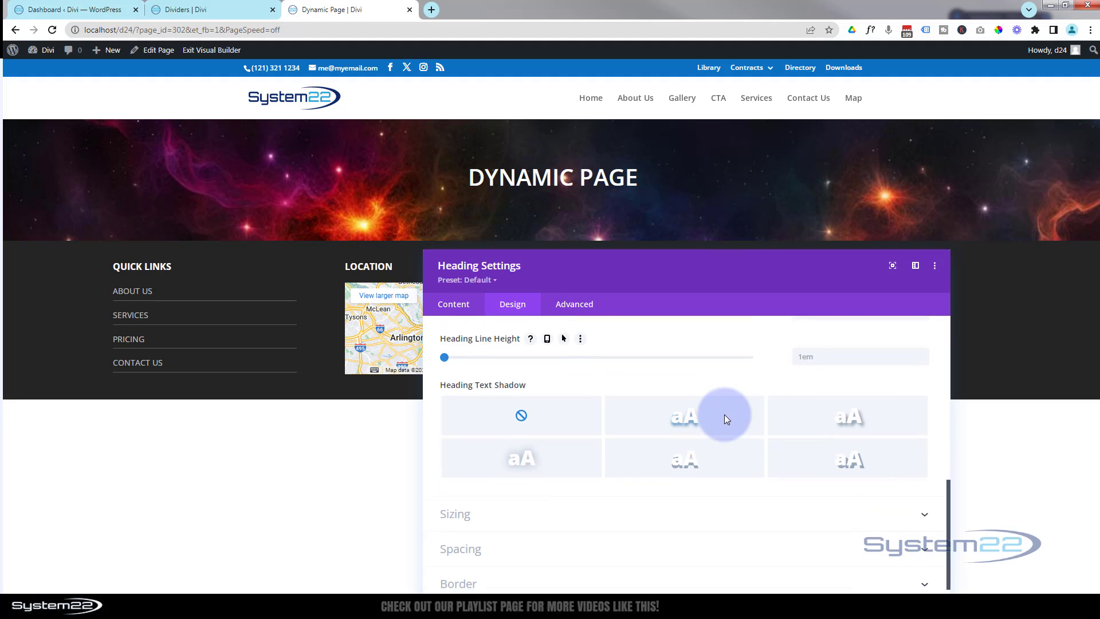
scroll(724, 415, down, 1)
scroll(725, 414, down, 1)
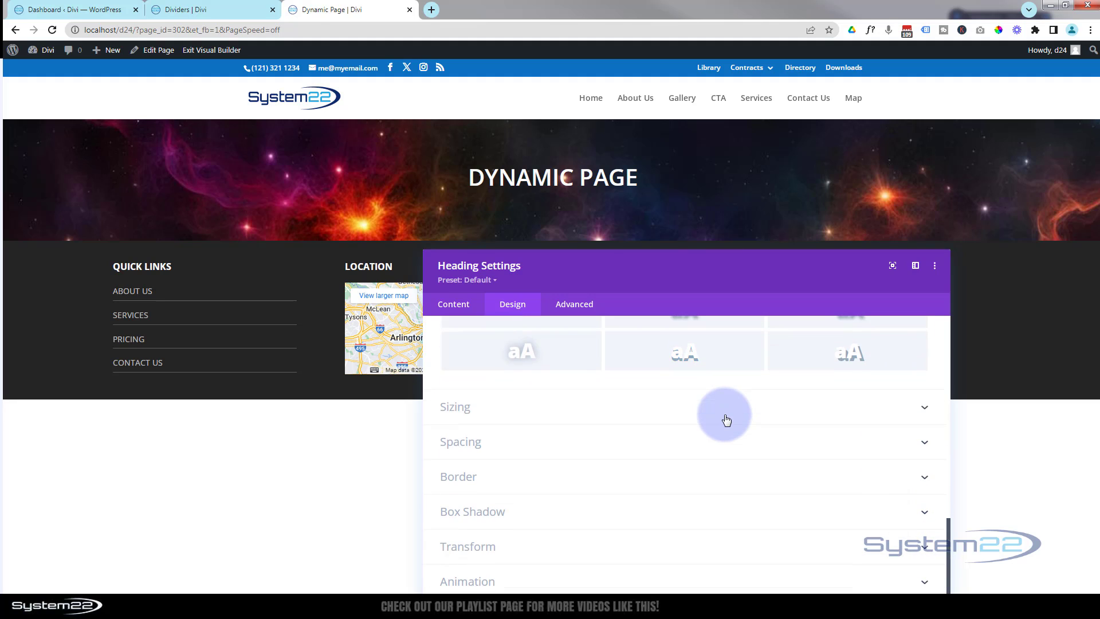
drag(720, 281, 699, 103)
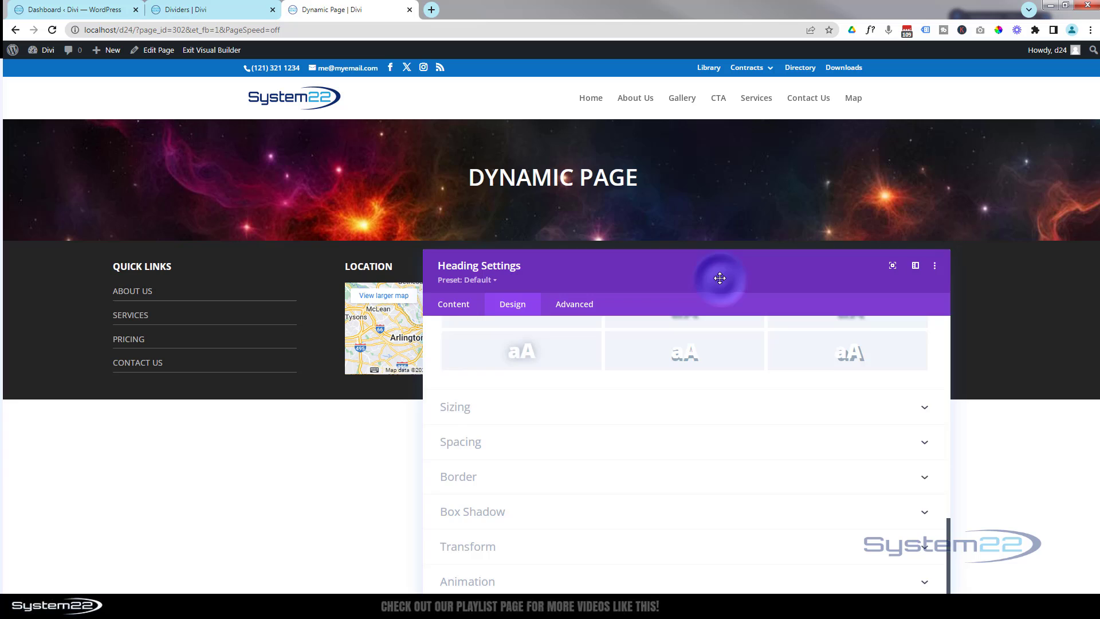
click(874, 465)
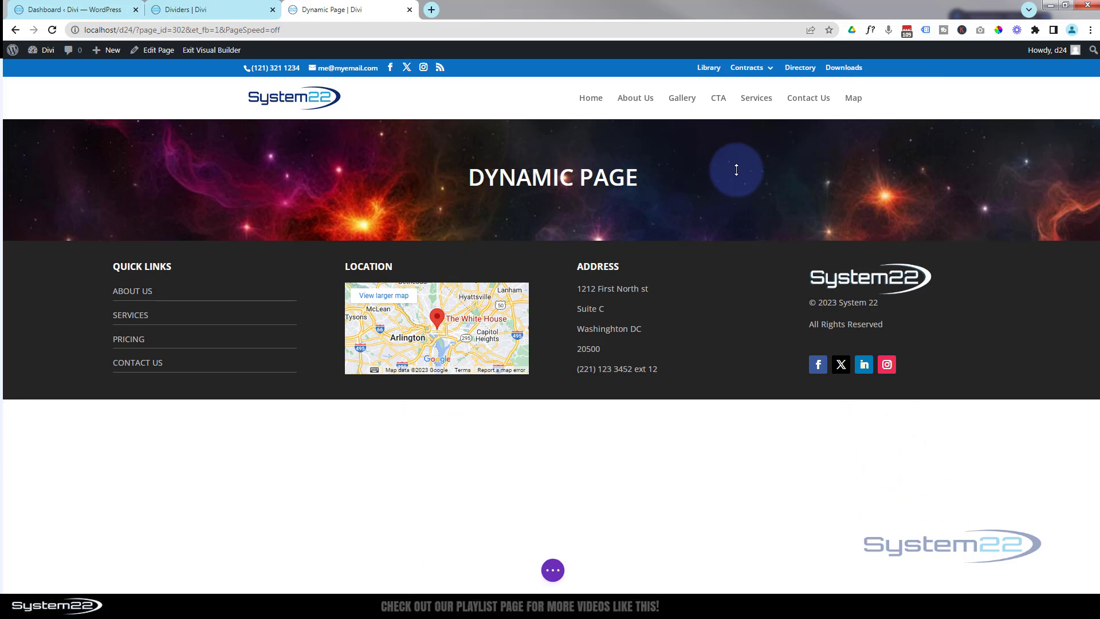
Step: Insert the saved '3 Hover Images' library section below the Dynamic Page header
click(552, 233)
click(560, 276)
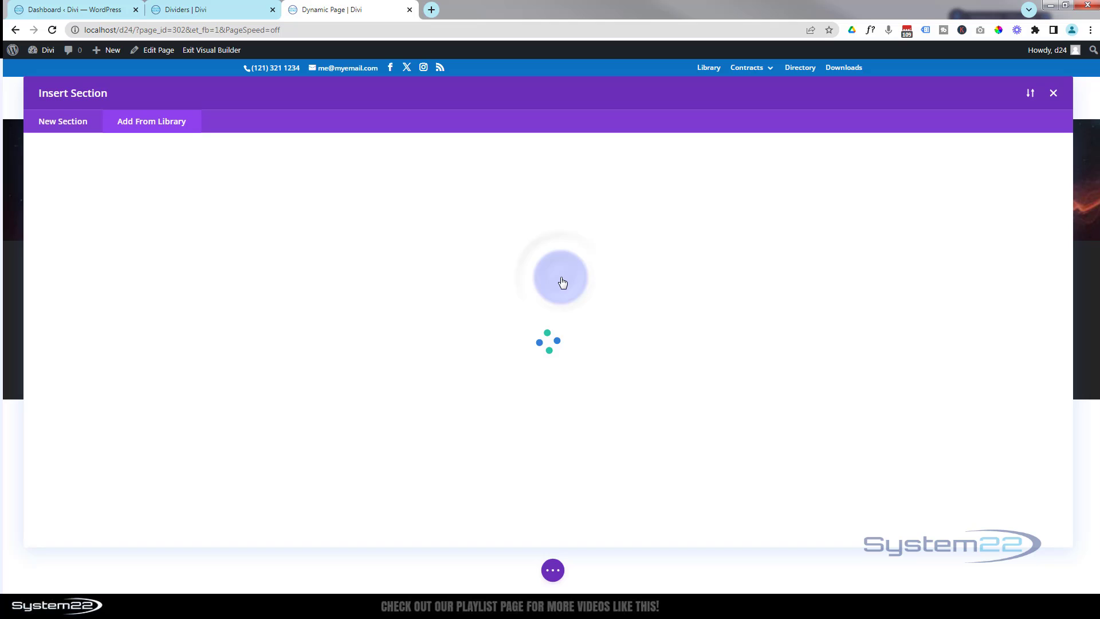
click(550, 283)
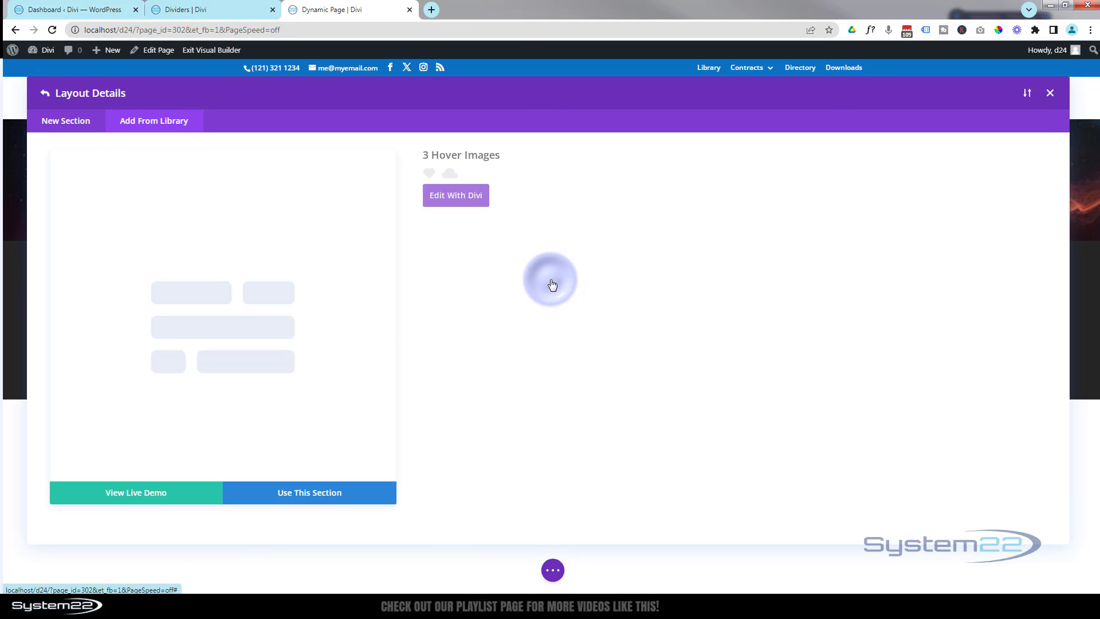
click(334, 498)
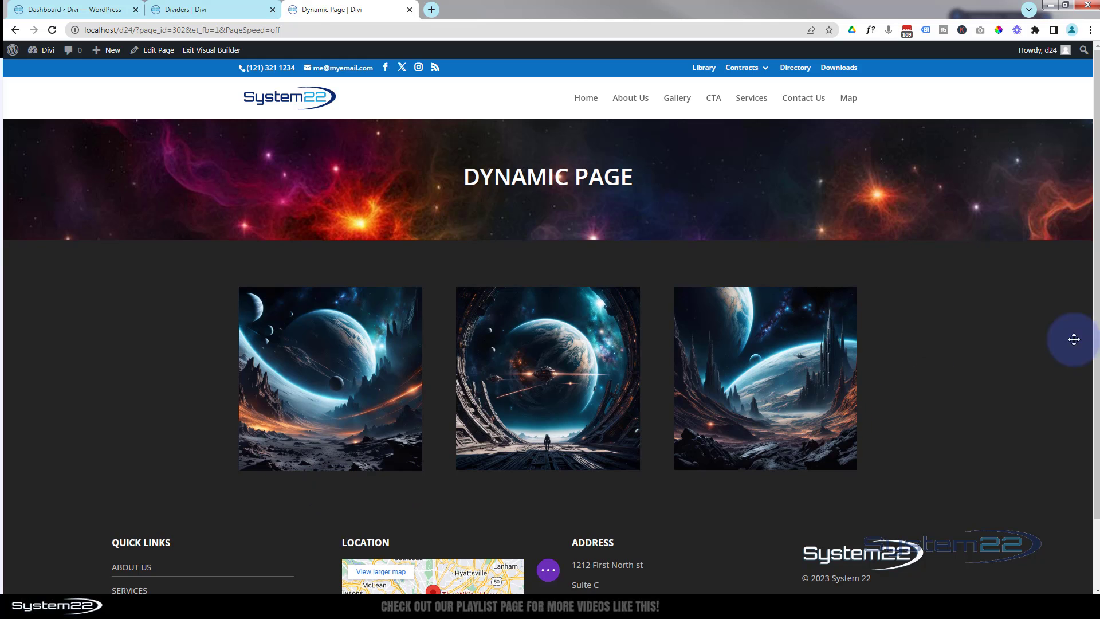
scroll(1075, 336, down, 1)
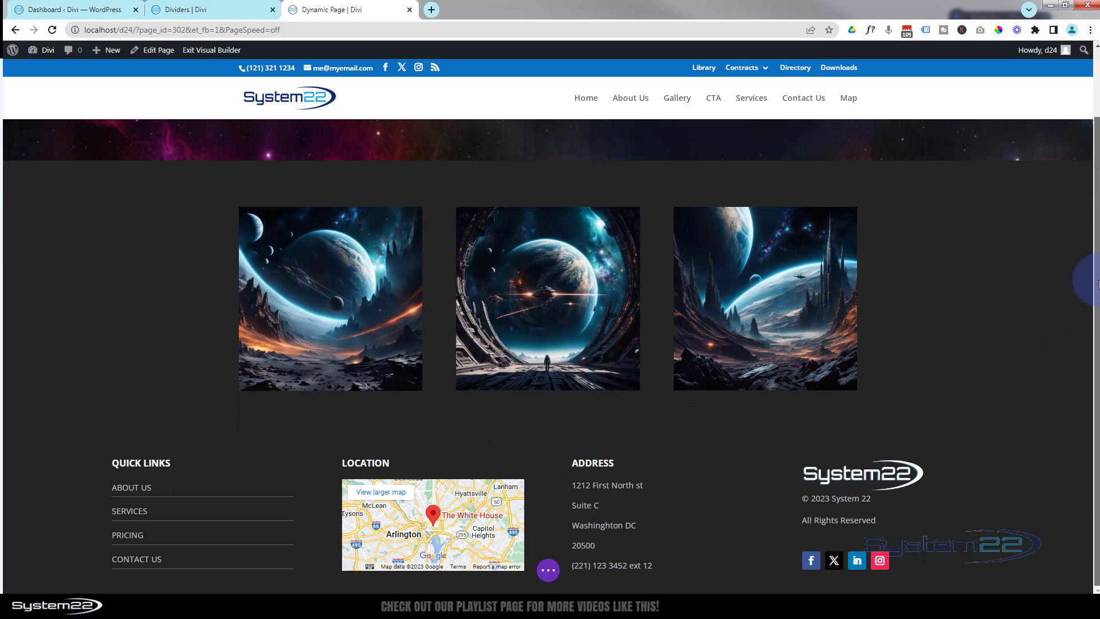
scroll(1074, 154, up, 1)
scroll(1078, 290, down, 1)
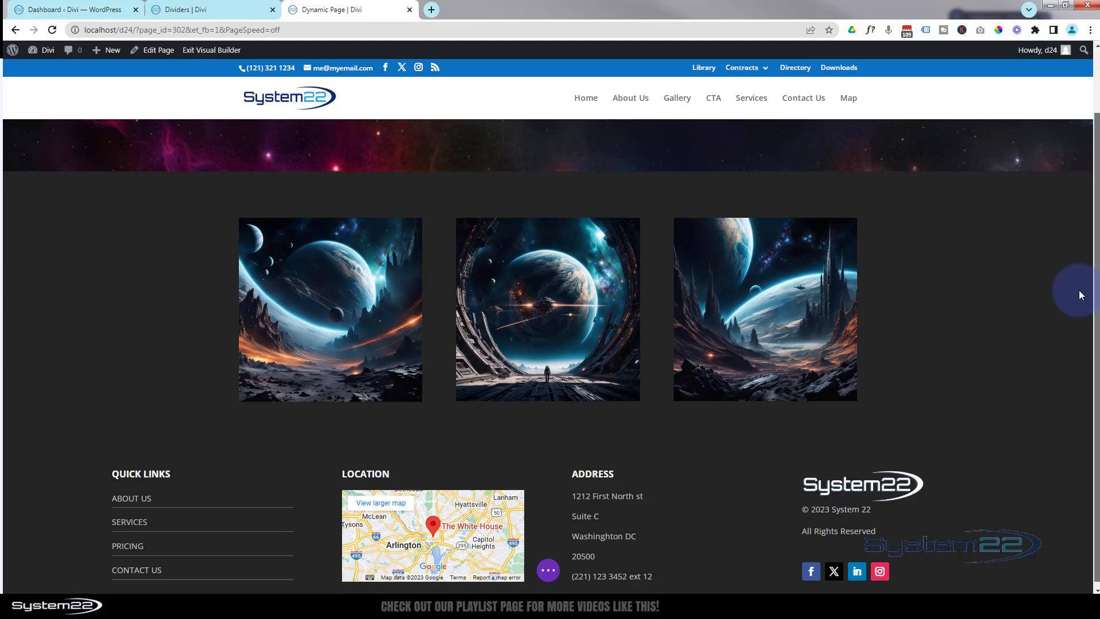
scroll(1074, 112, up, 1)
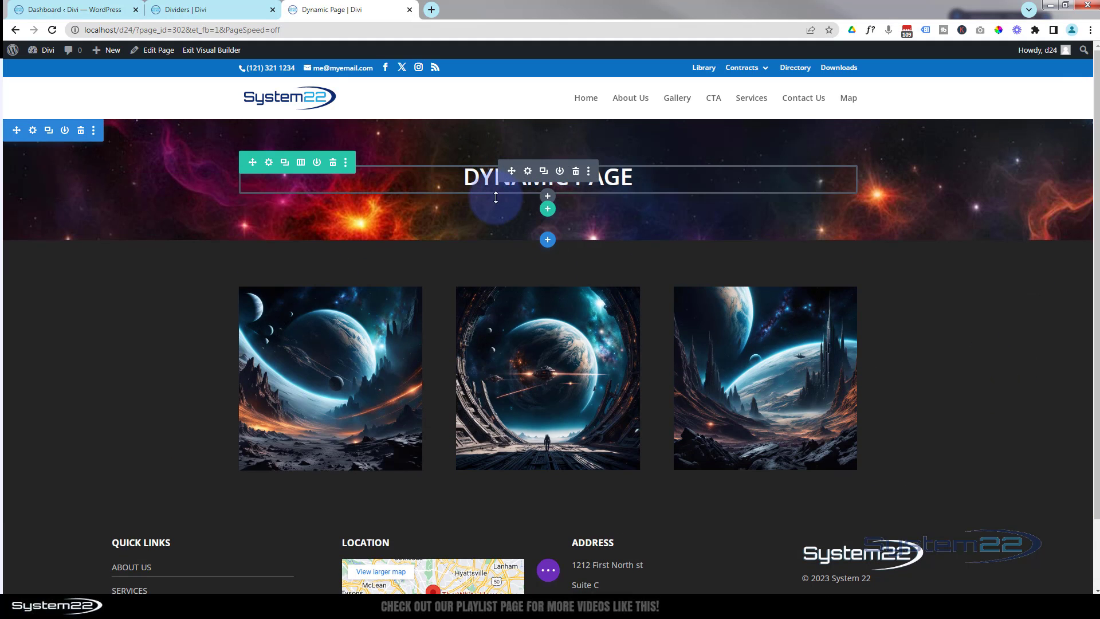
mouse_move(550, 215)
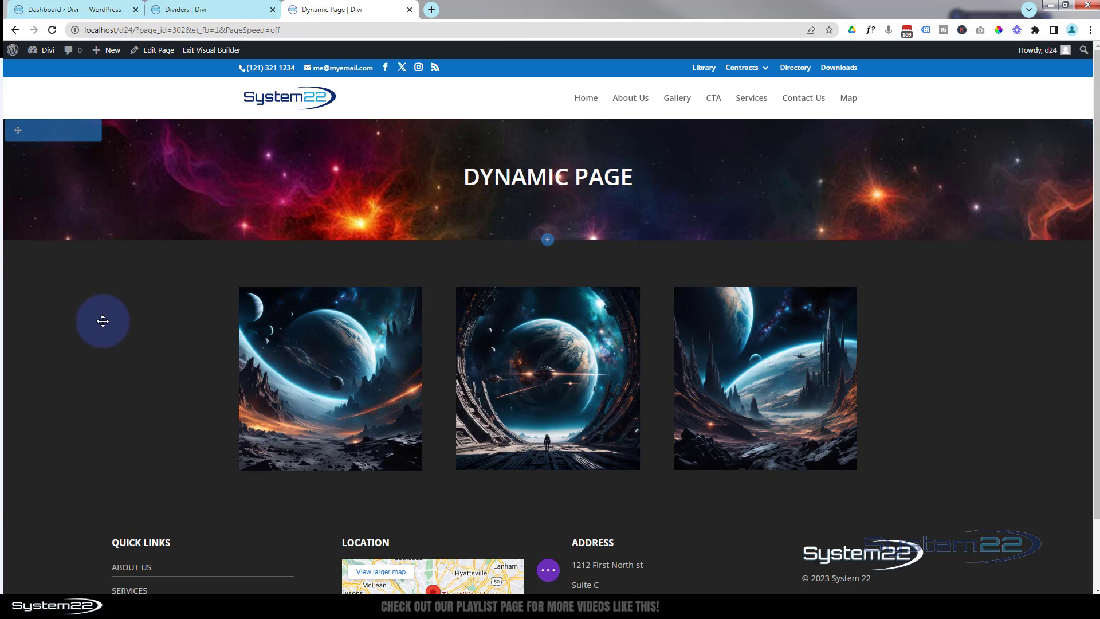
mouse_move(548, 179)
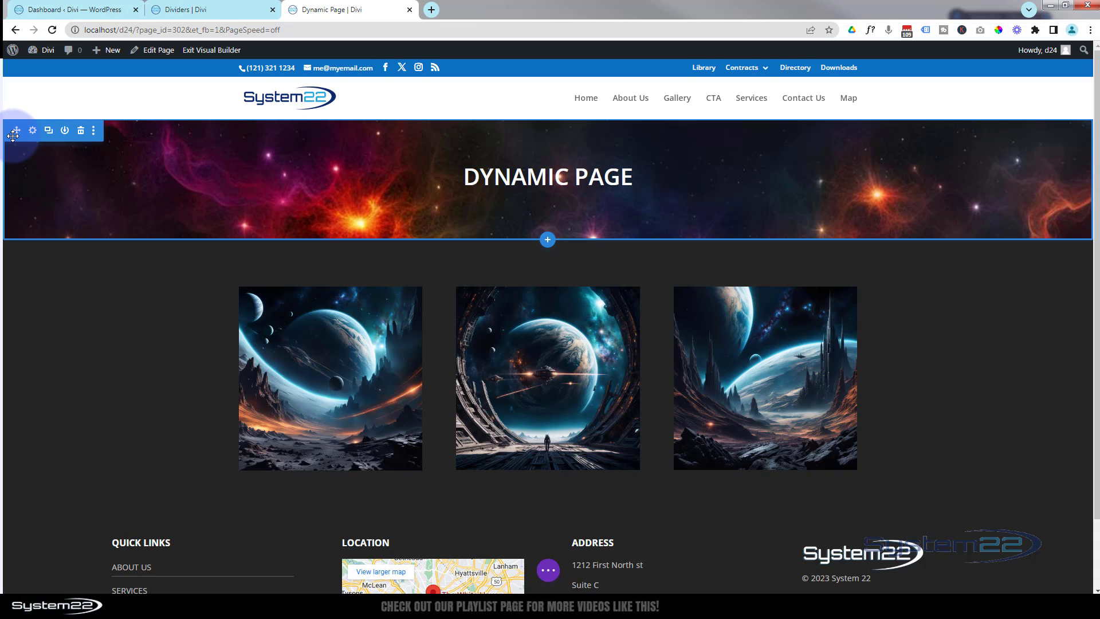
Step: Save the header section to the library as 'dynamic heading' and switch to the Dividers page
click(65, 132)
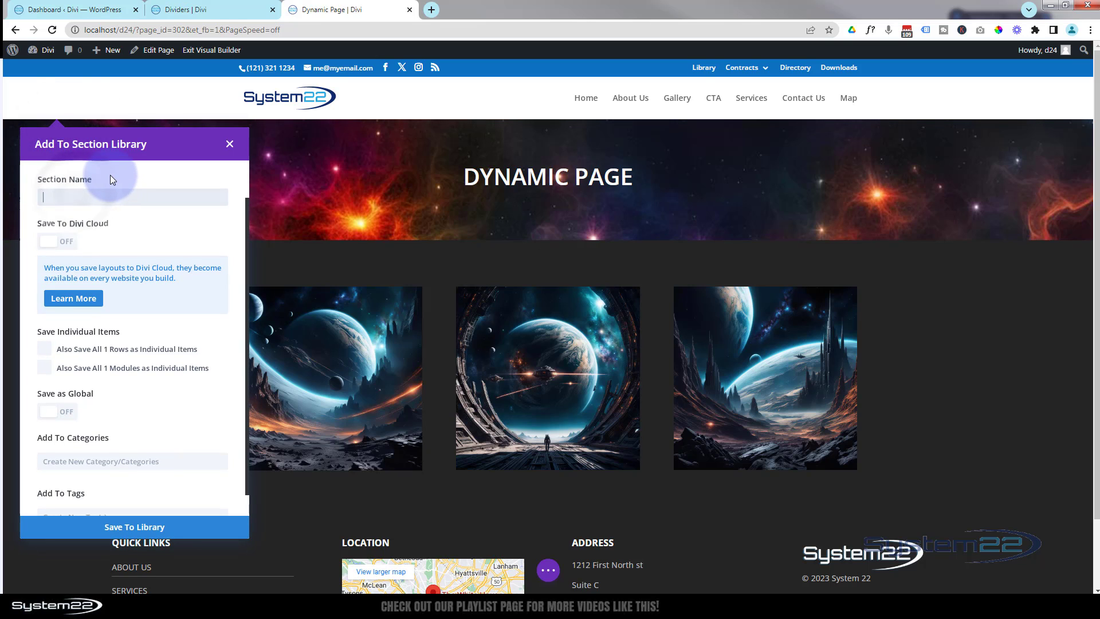
text(dynamic)
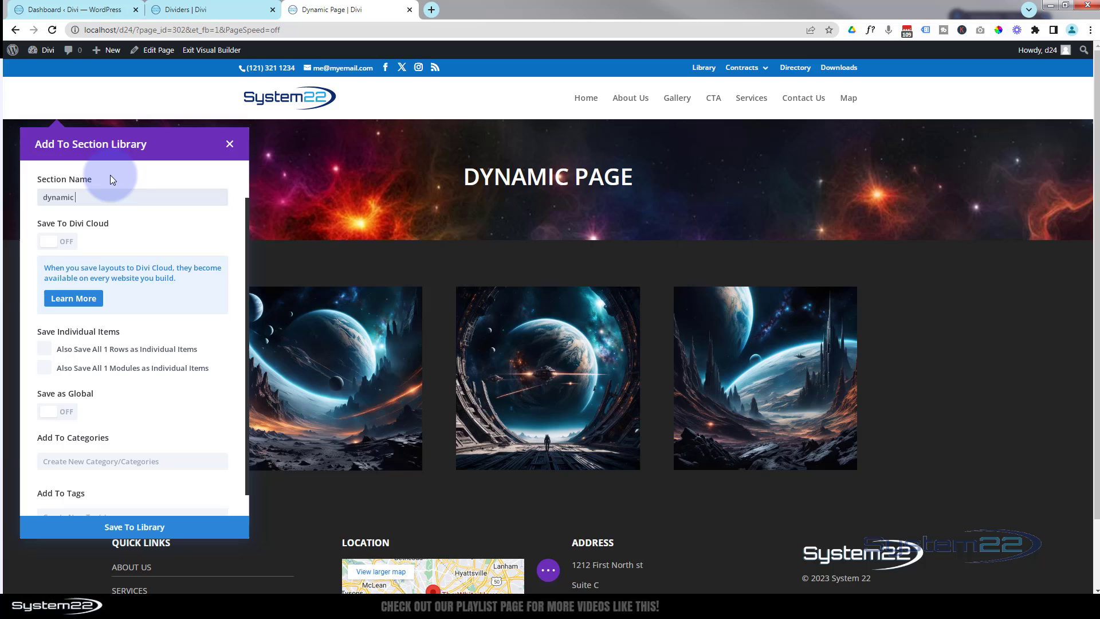
text( heading)
click(134, 527)
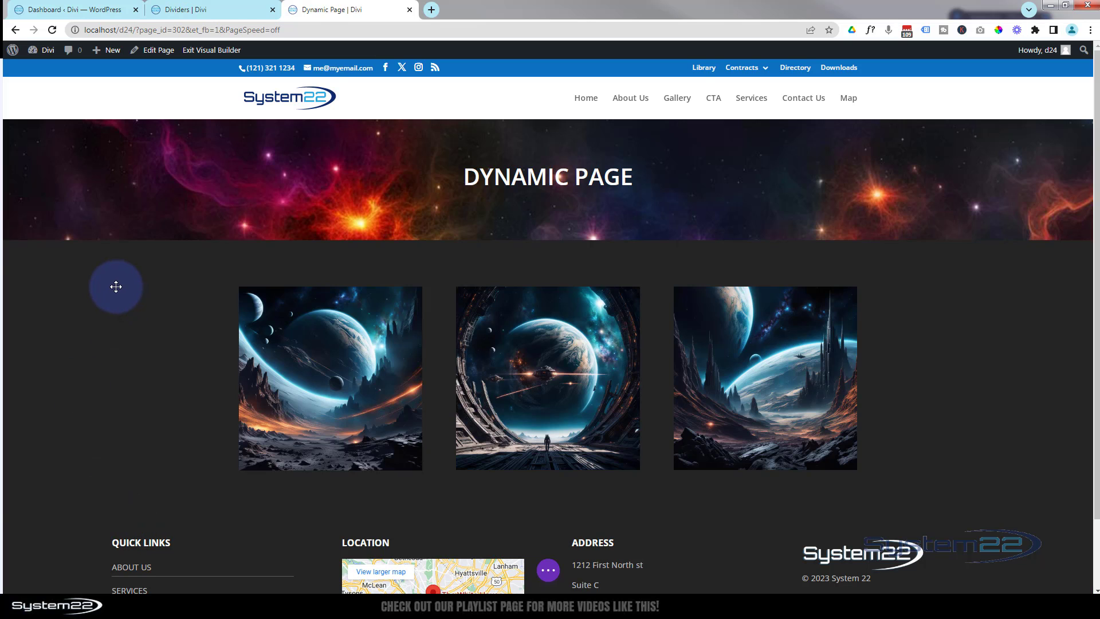
mouse_move(352, 202)
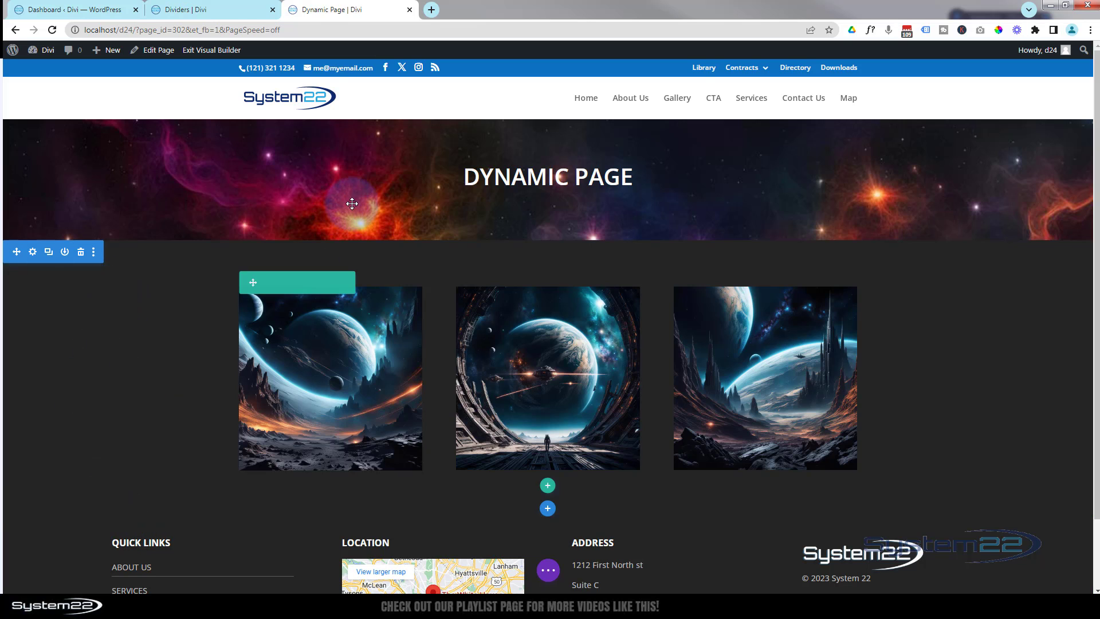
scroll(352, 173, down, 2)
scroll(349, 167, up, 2)
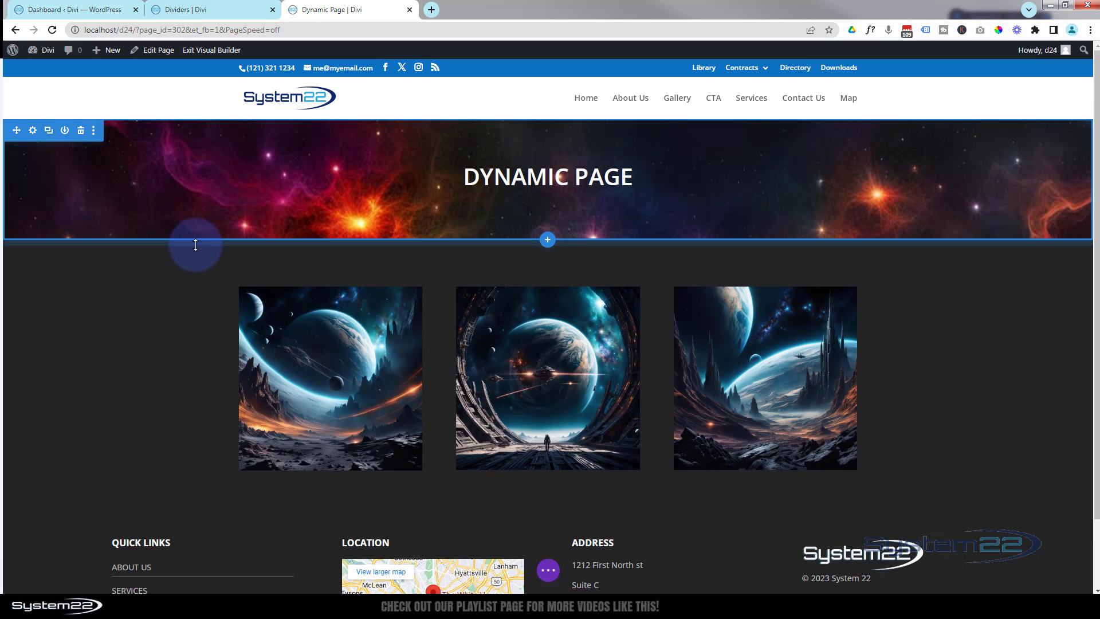
click(228, 10)
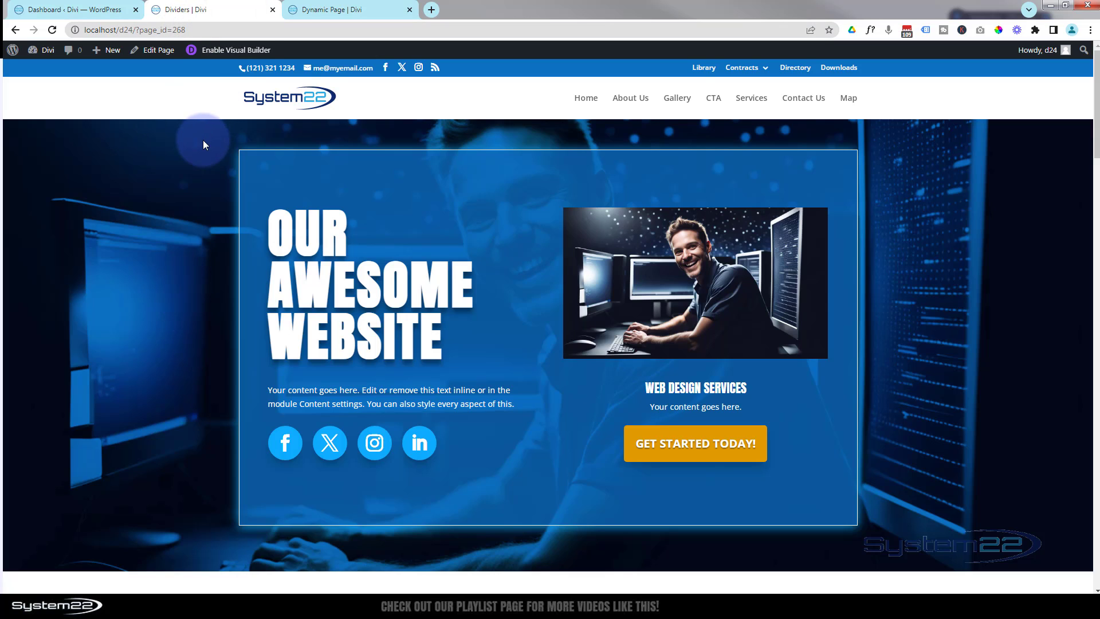
Step: Enable the visual builder on Dividers and insert the 'dynamic heading' library section, reading DIVIDERS
click(216, 52)
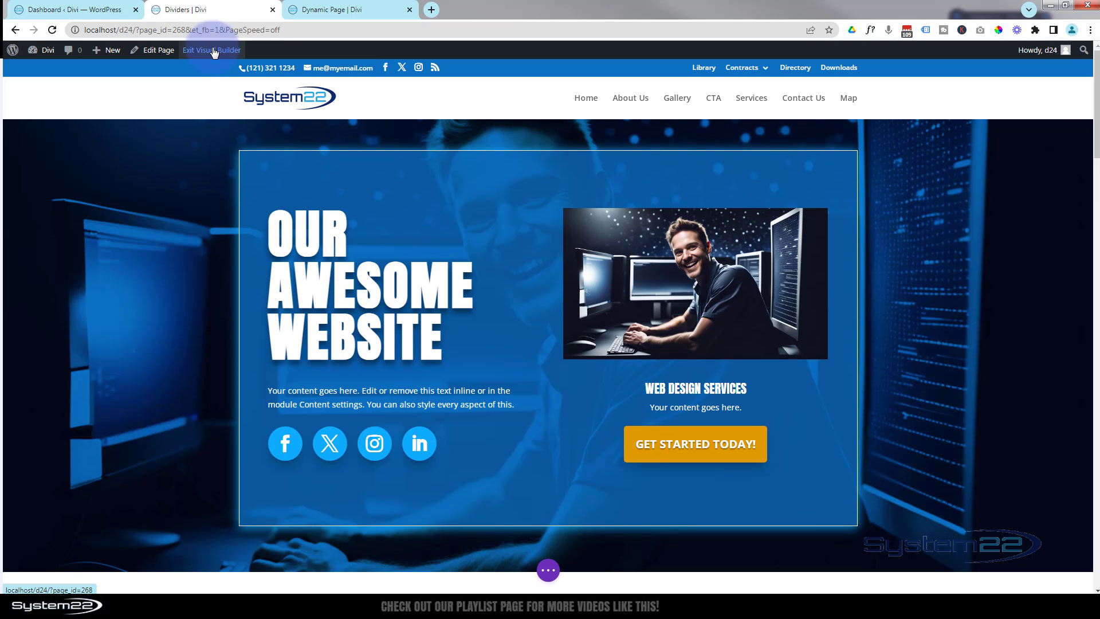
scroll(421, 319, down, 1)
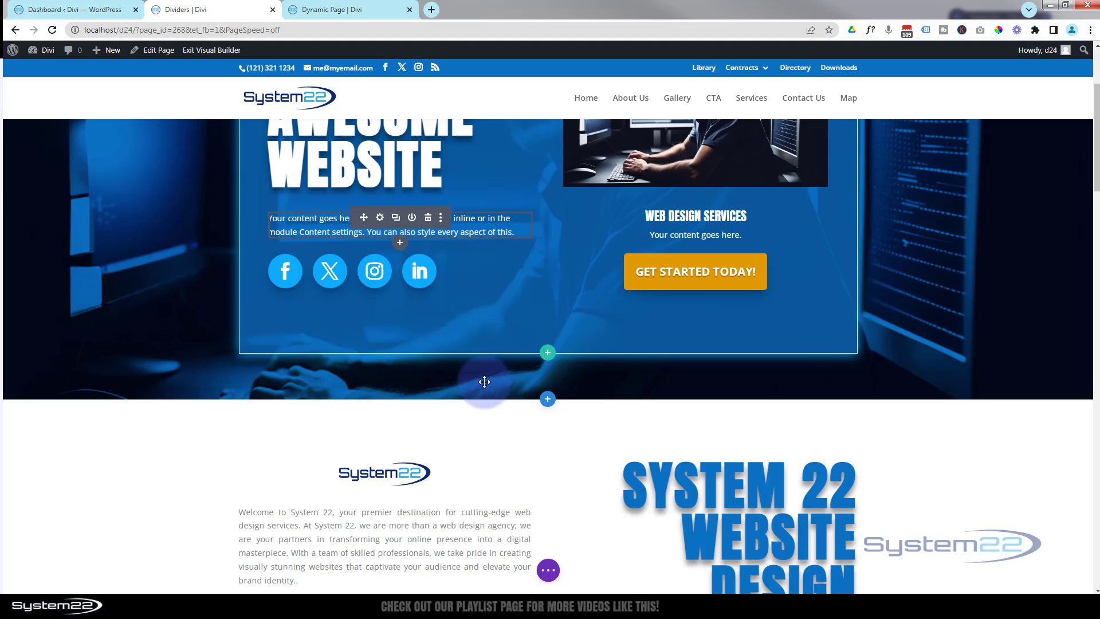
click(548, 400)
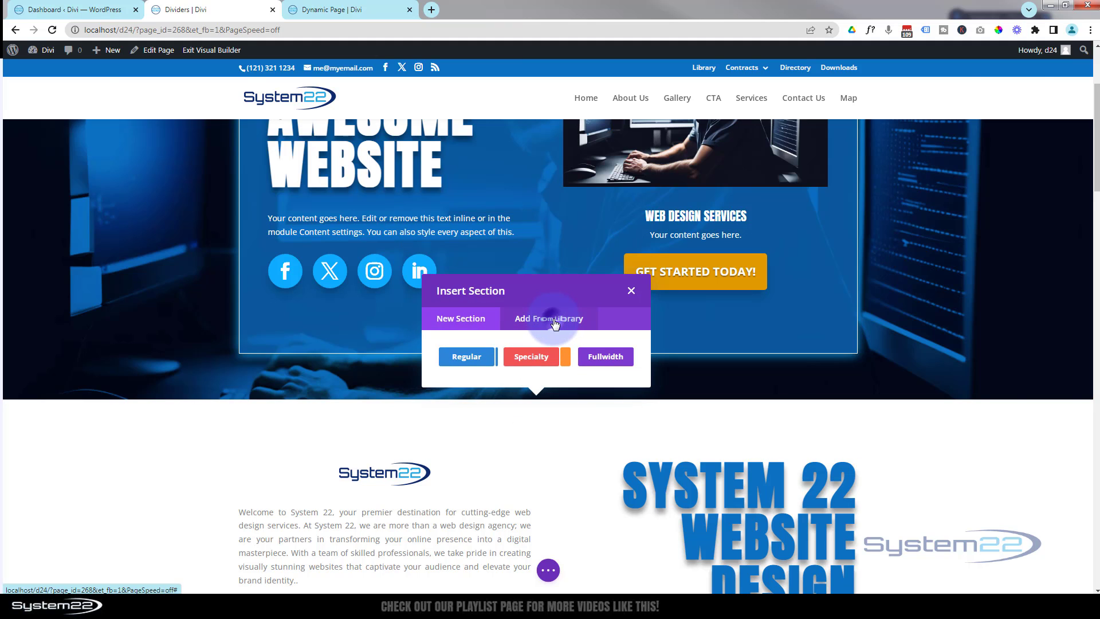
click(554, 323)
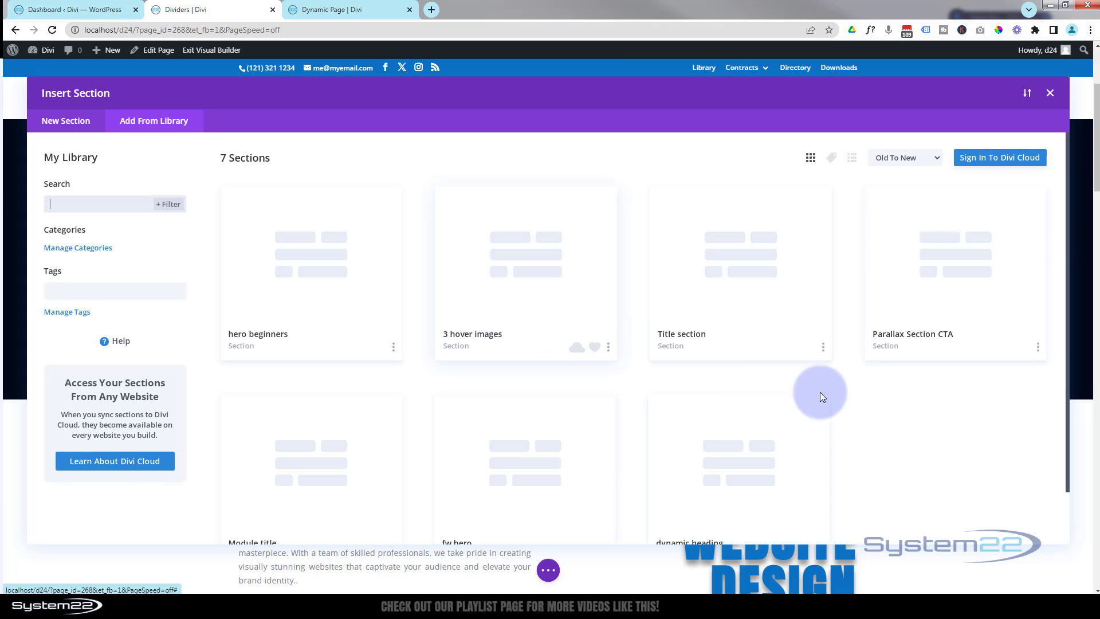
scroll(898, 407, down, 1)
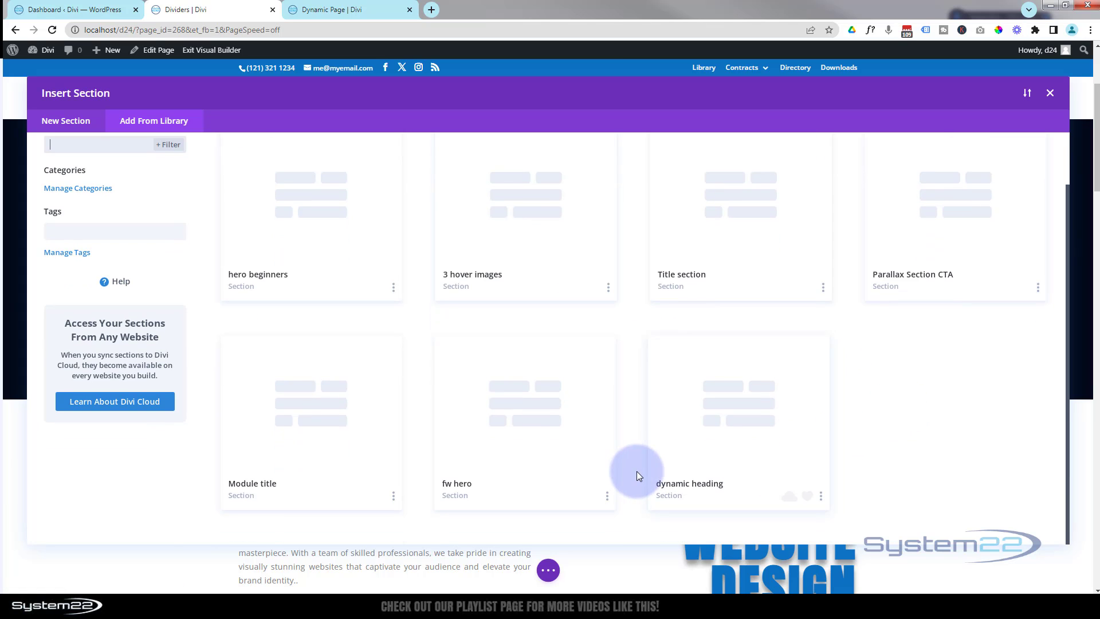
click(740, 423)
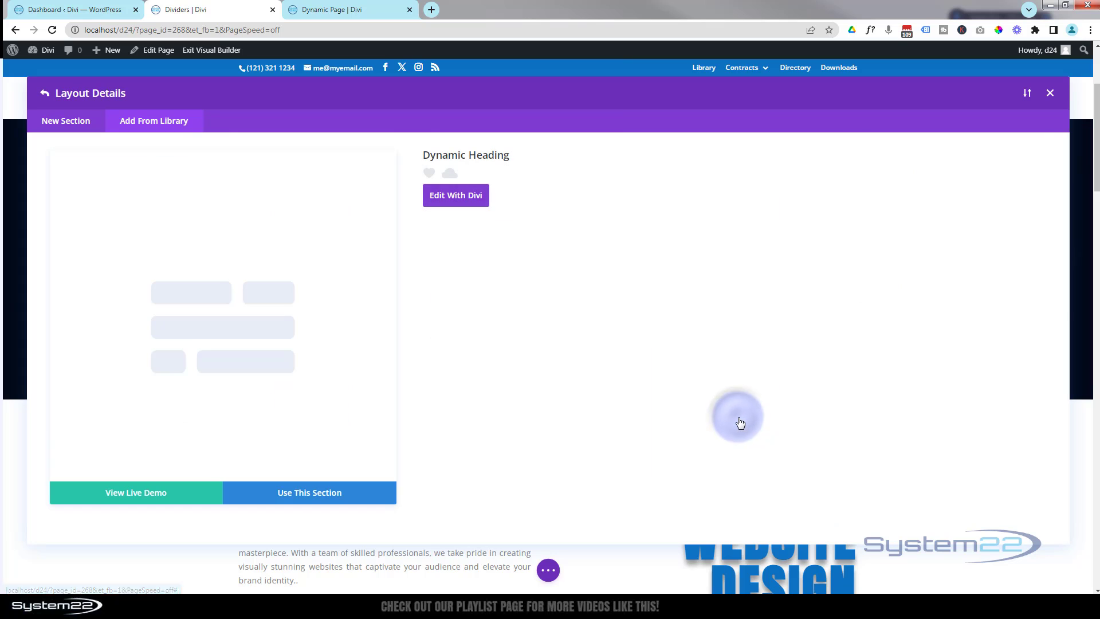
click(310, 496)
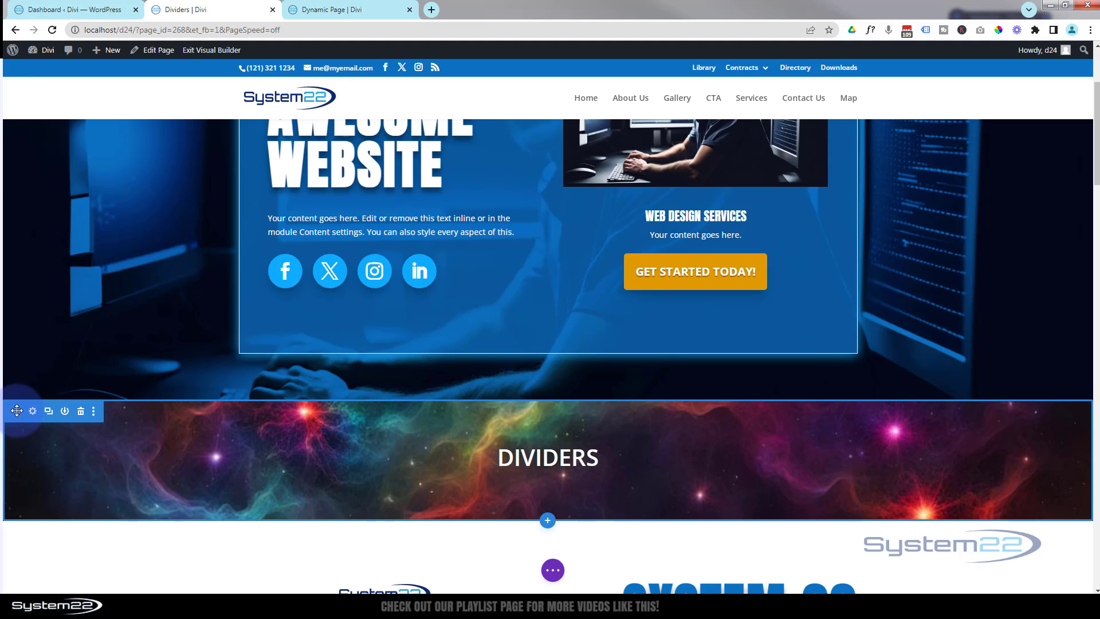
Step: Use the Layers panel to move the DIVIDERS title section above the hero section
click(553, 569)
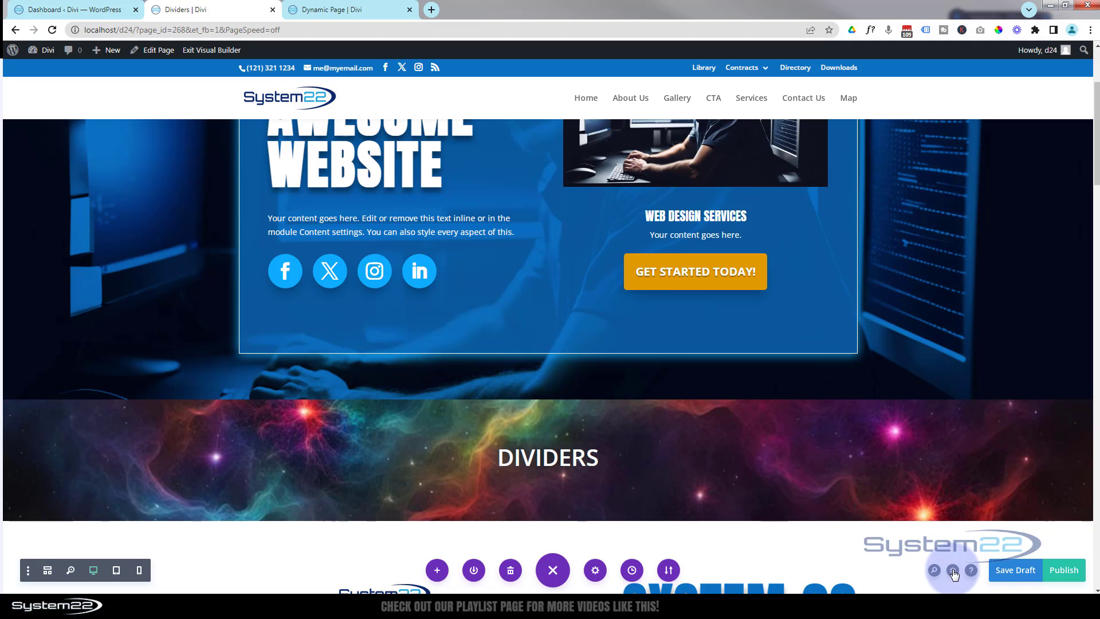
click(952, 571)
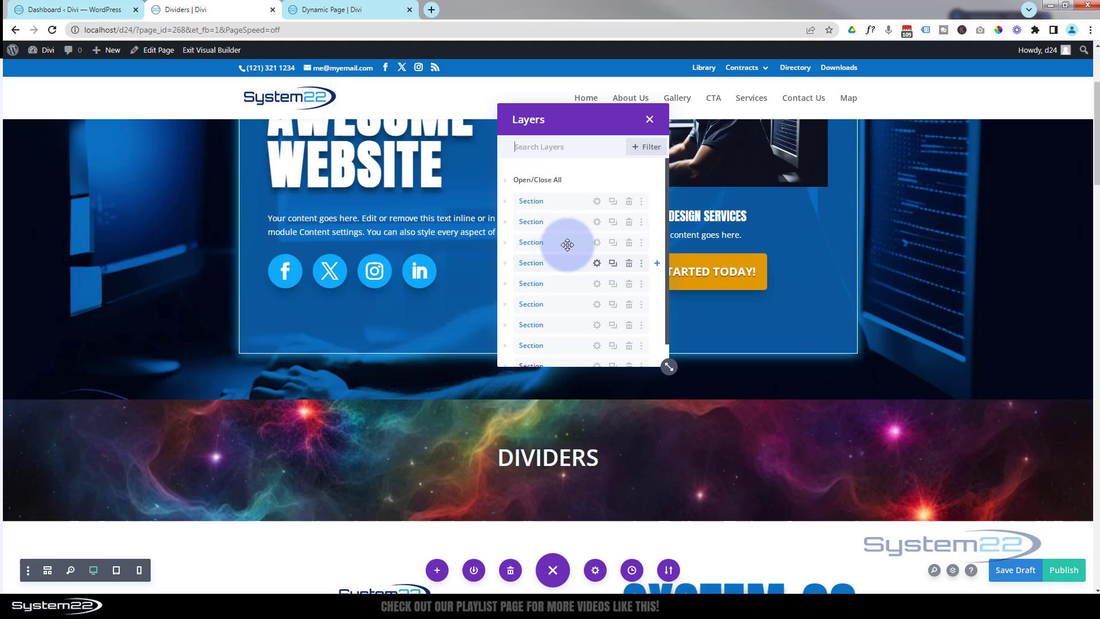
drag(559, 225, 561, 187)
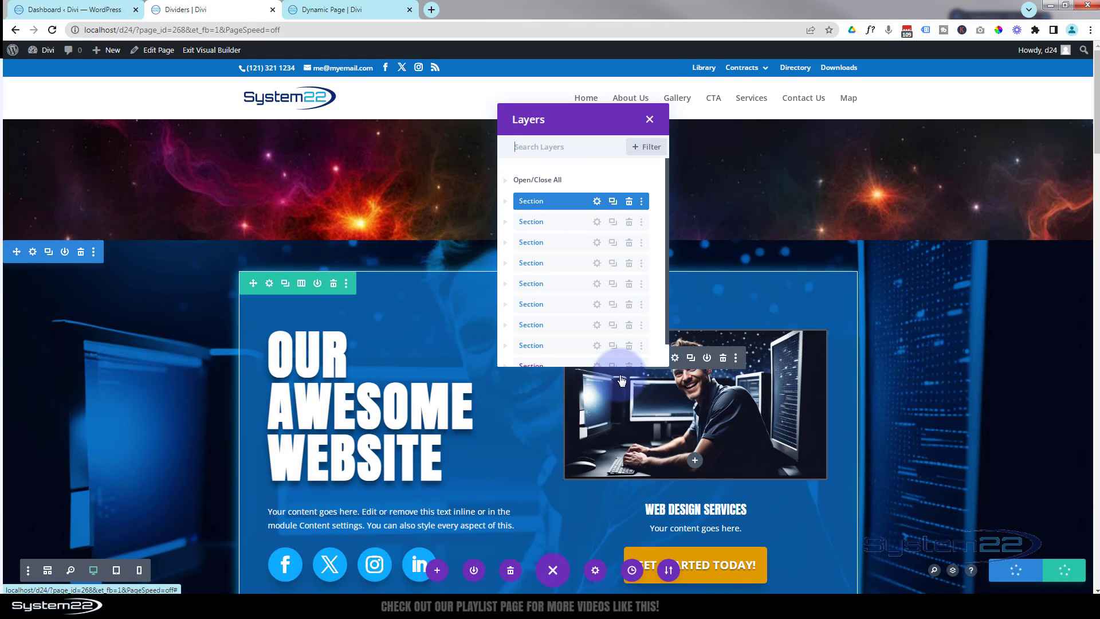
click(650, 118)
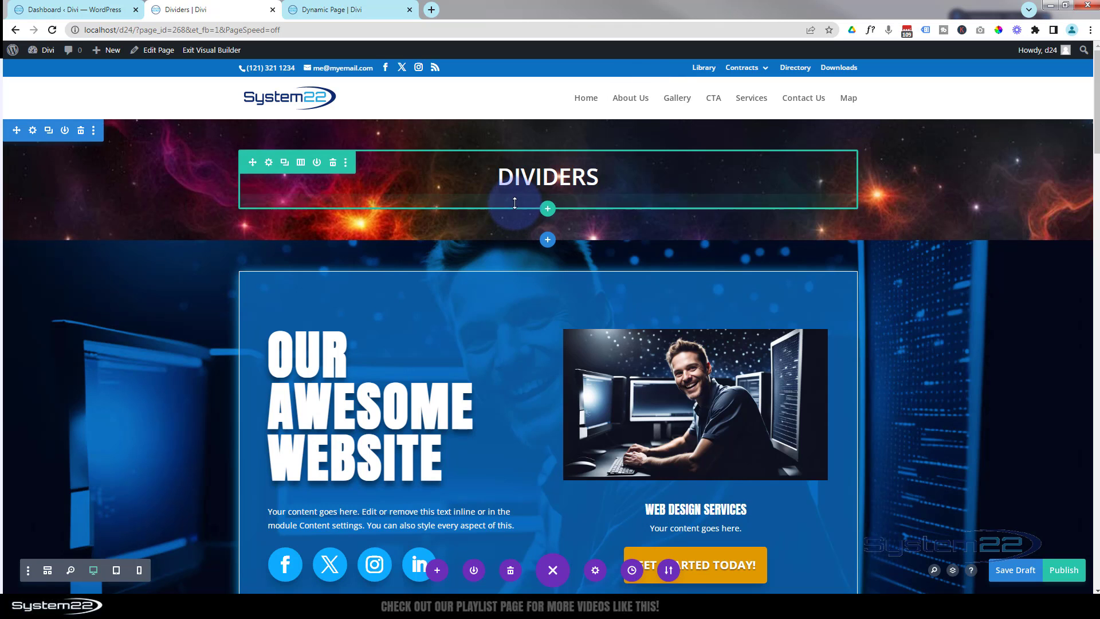
scroll(421, 404, down, 2)
scroll(430, 414, up, 2)
mouse_move(546, 391)
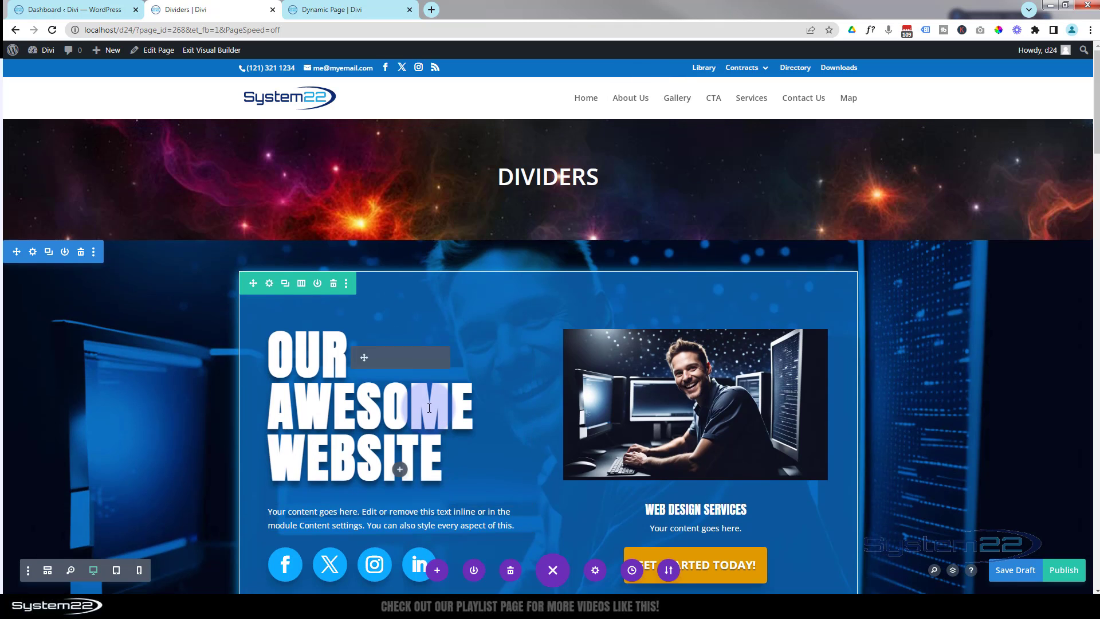
scroll(429, 413, down, 2)
scroll(429, 409, up, 2)
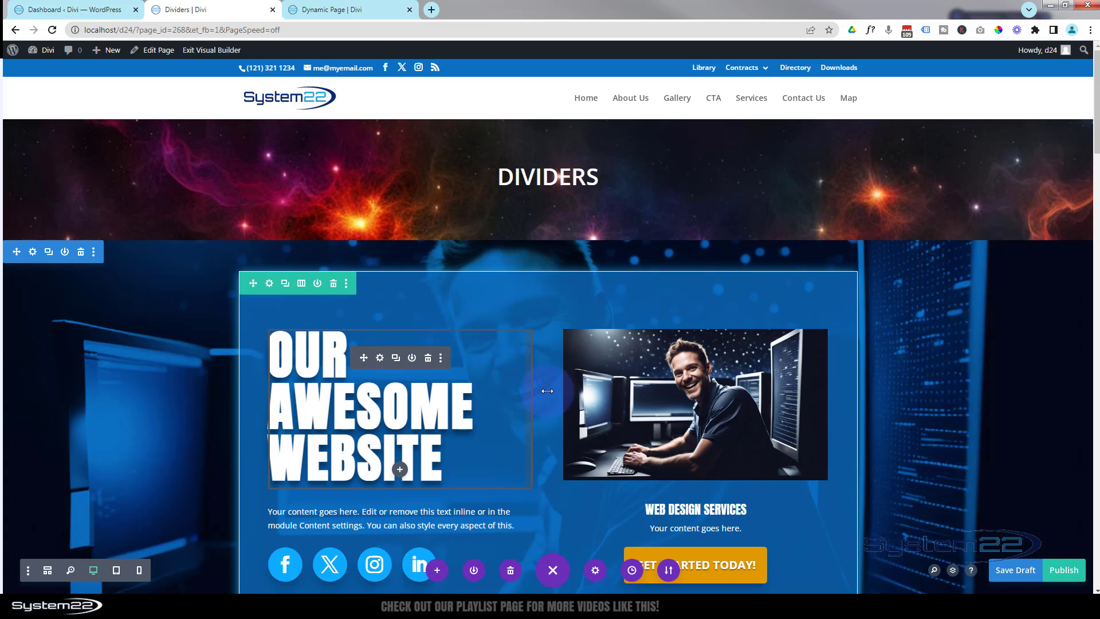
scroll(547, 391, down, 5)
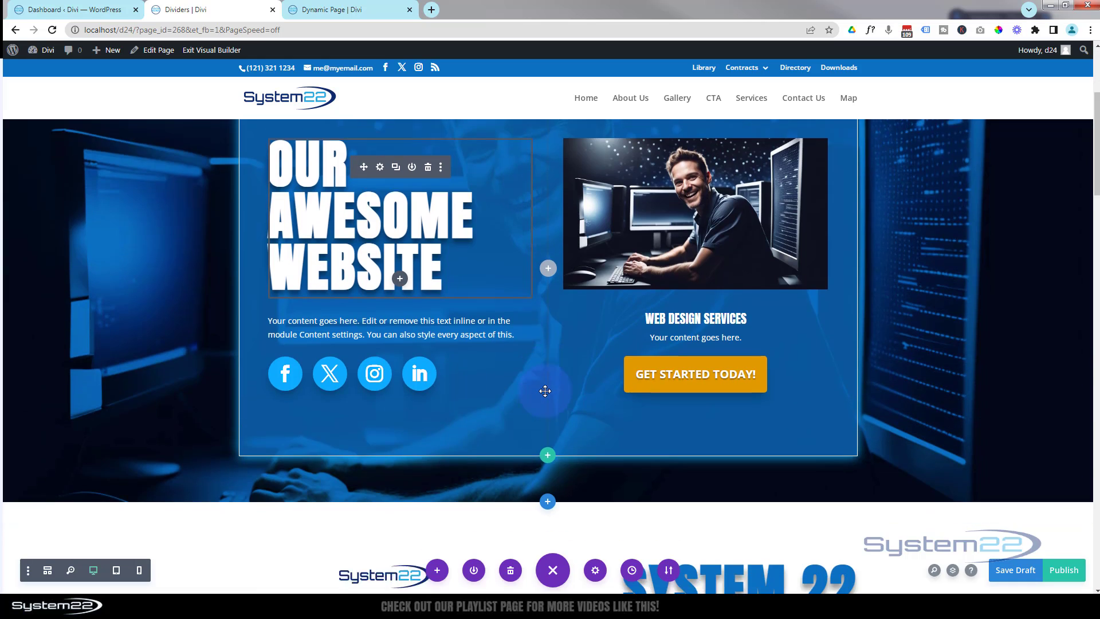
scroll(546, 390, down, 5)
scroll(545, 391, down, 5)
scroll(543, 392, down, 5)
scroll(544, 391, down, 1)
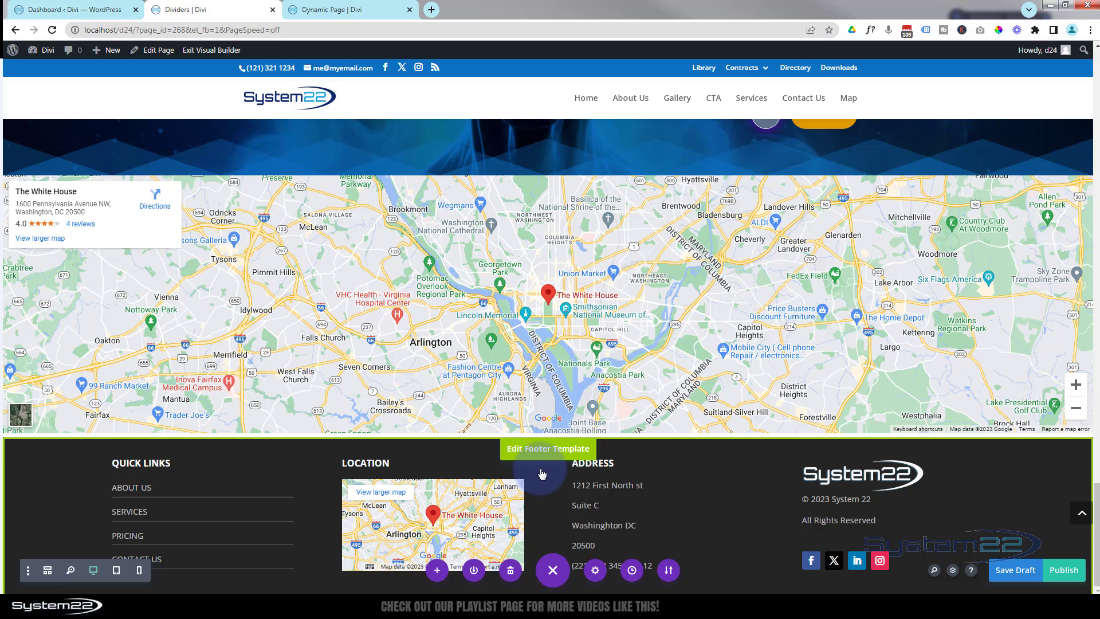
Step: Edit the footer template and delete the old '© 2023 System 22 All Rights Reserved' text
click(547, 454)
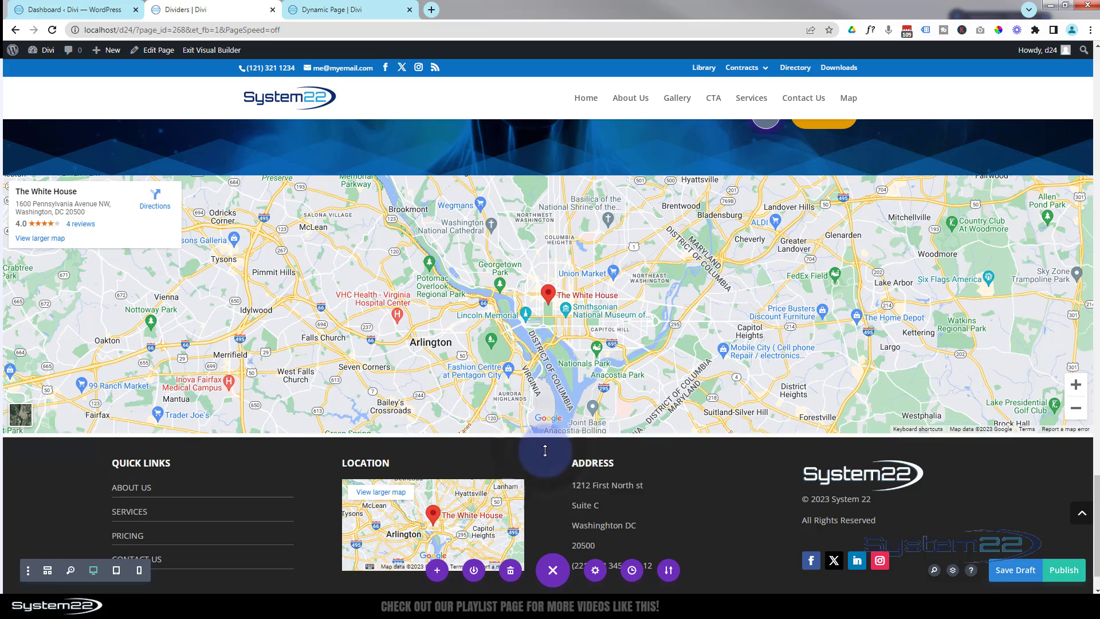
mouse_move(838, 508)
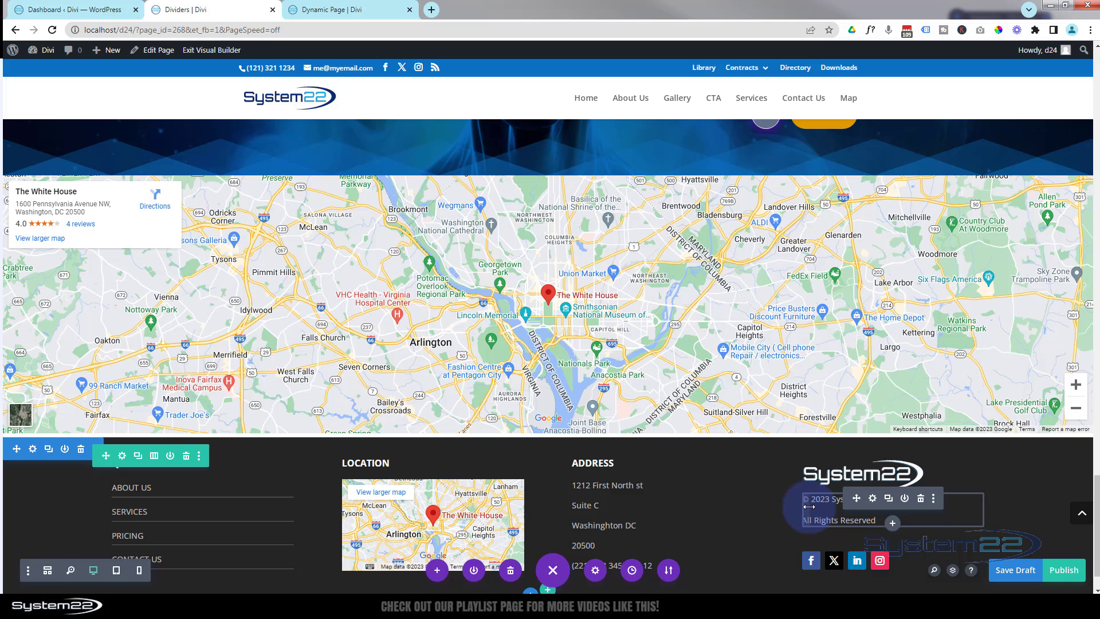
click(873, 498)
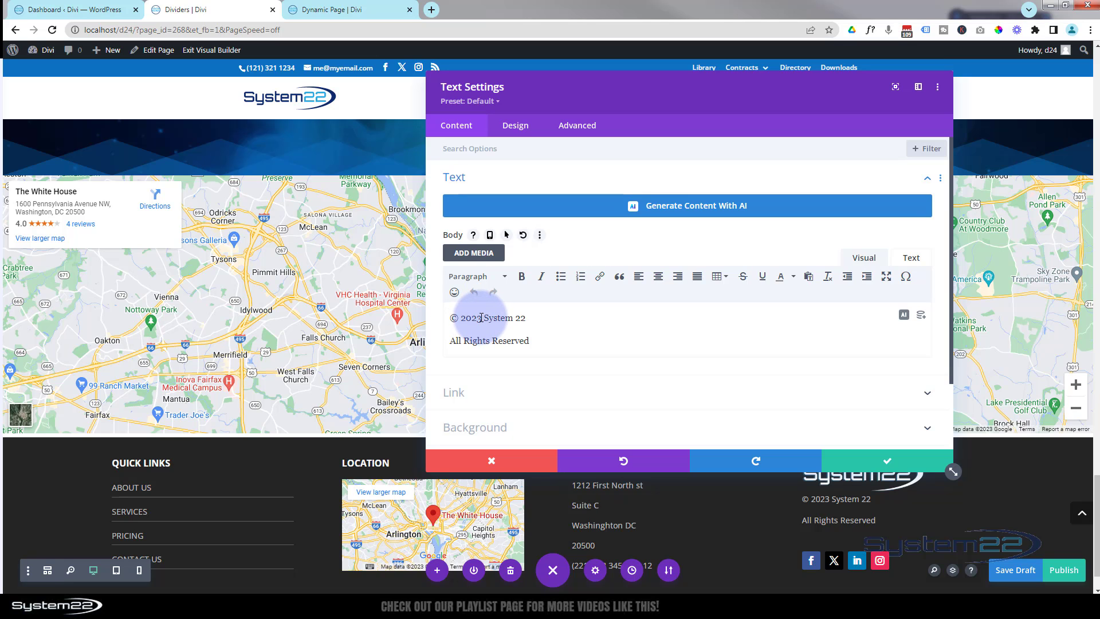
drag(451, 316, 550, 338)
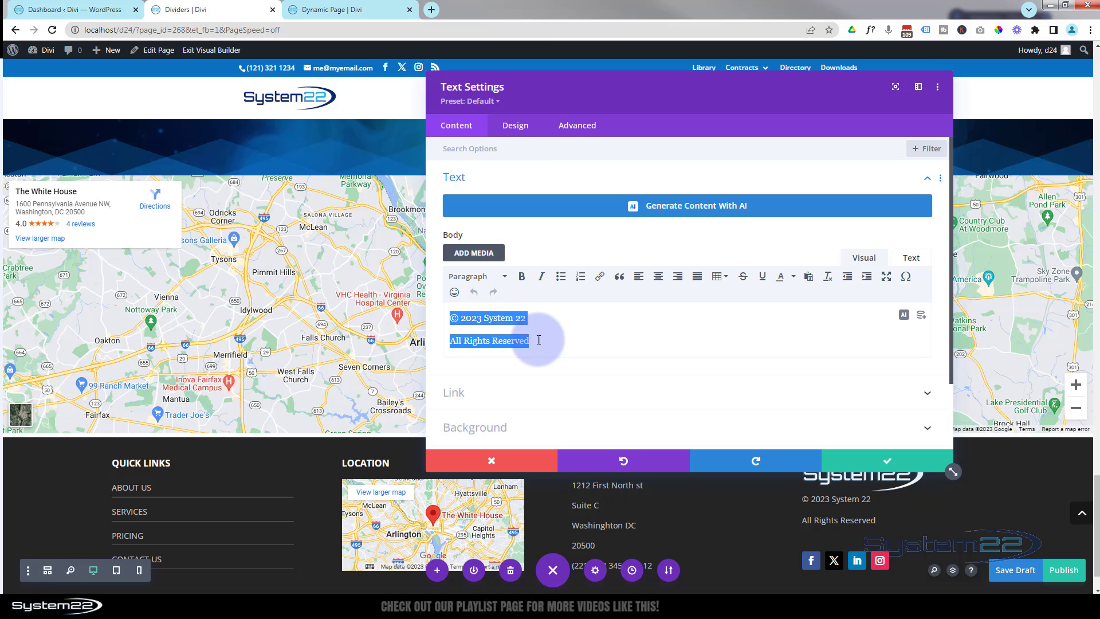
key(BackSpace)
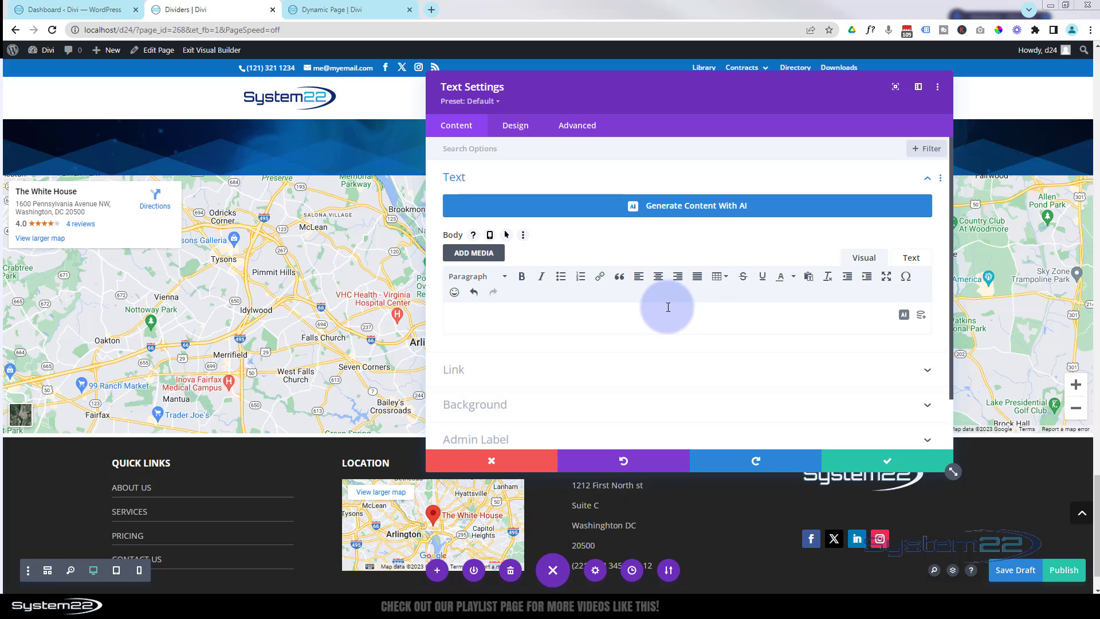
Step: Set the footer body to dynamic Current Date content with a custom year-only format
click(921, 317)
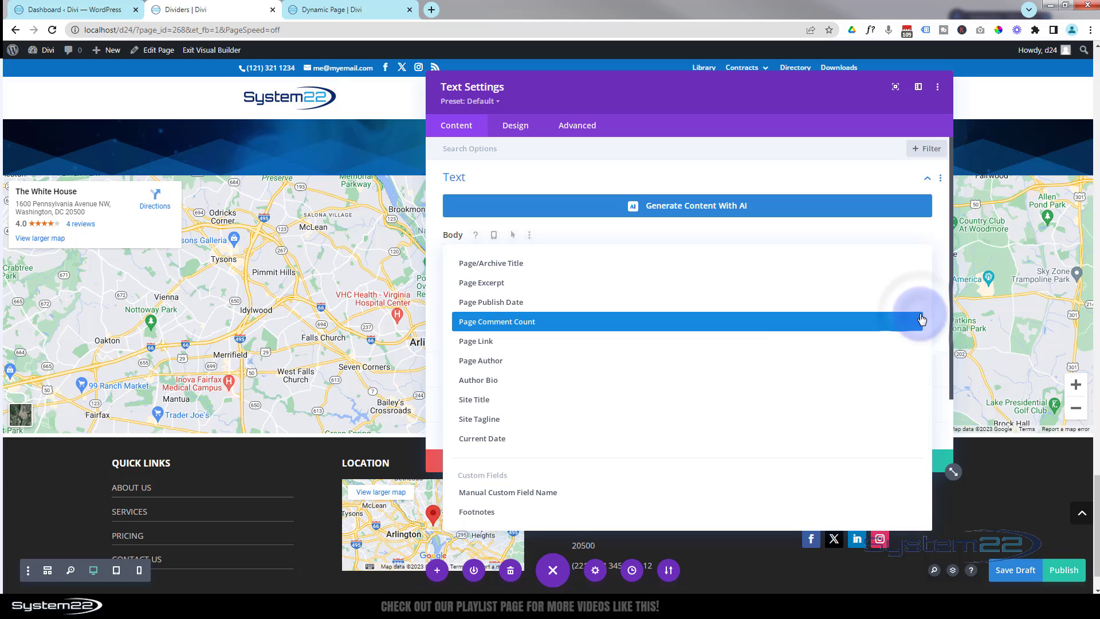
click(509, 440)
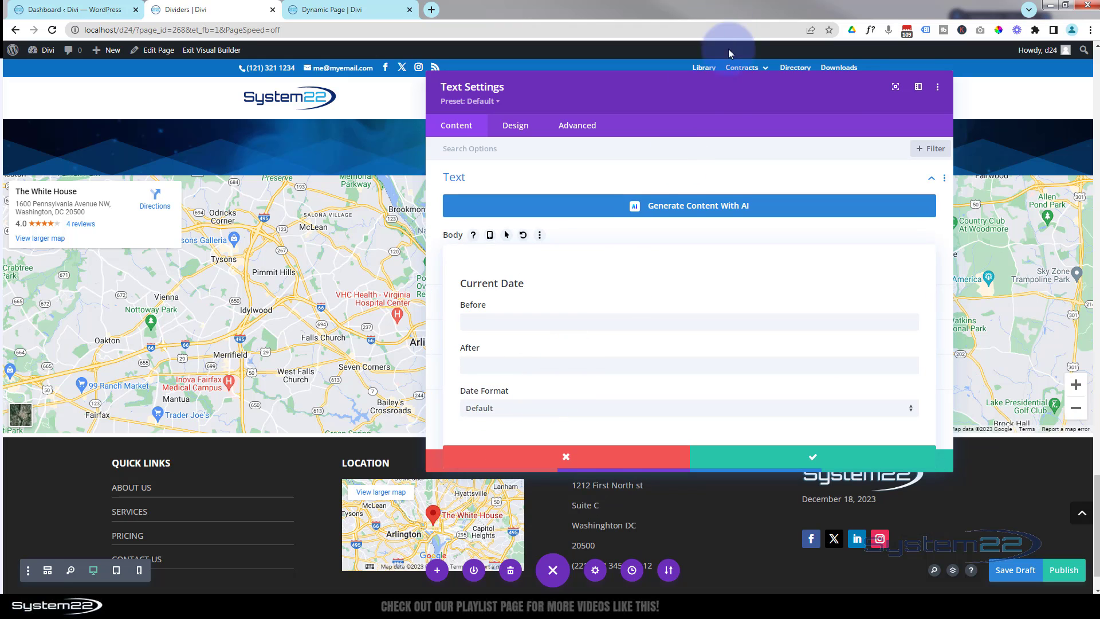
drag(713, 102, 522, 188)
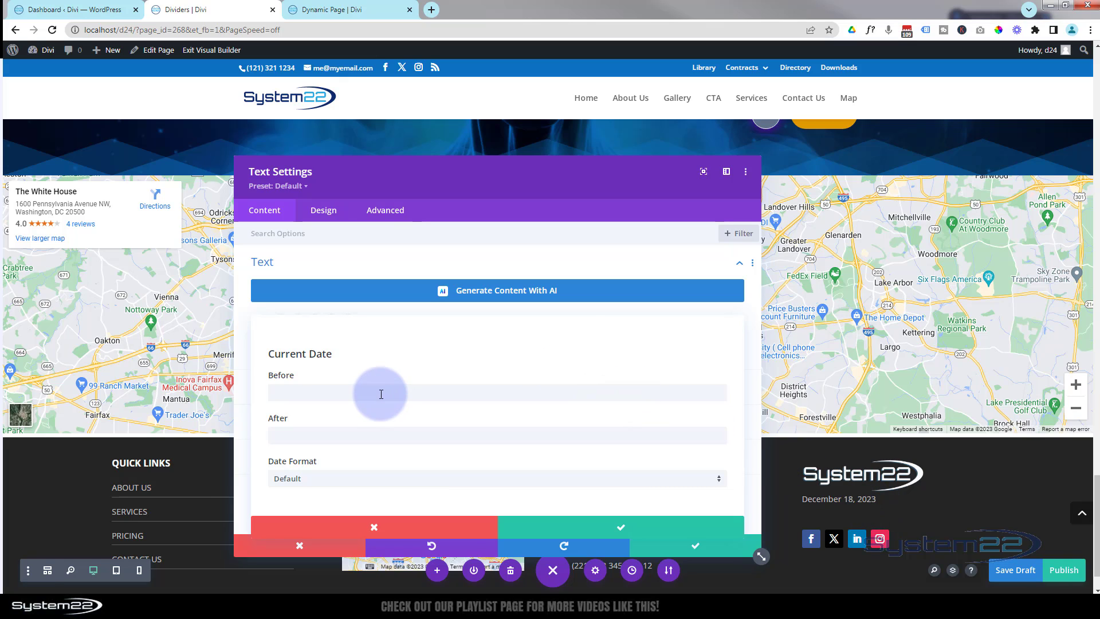
click(370, 435)
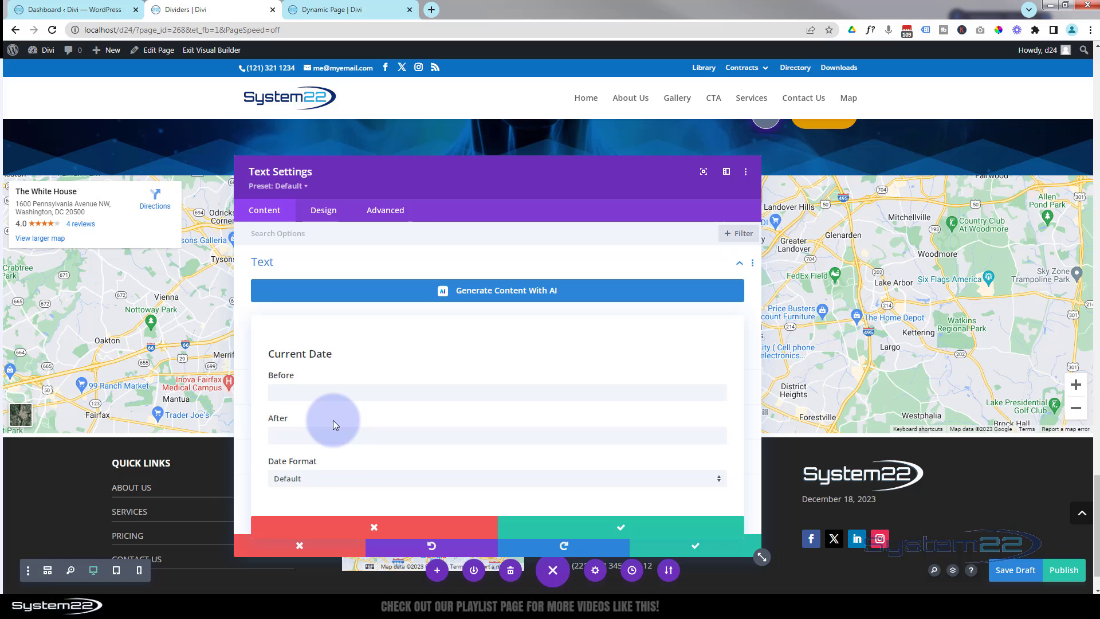
click(384, 485)
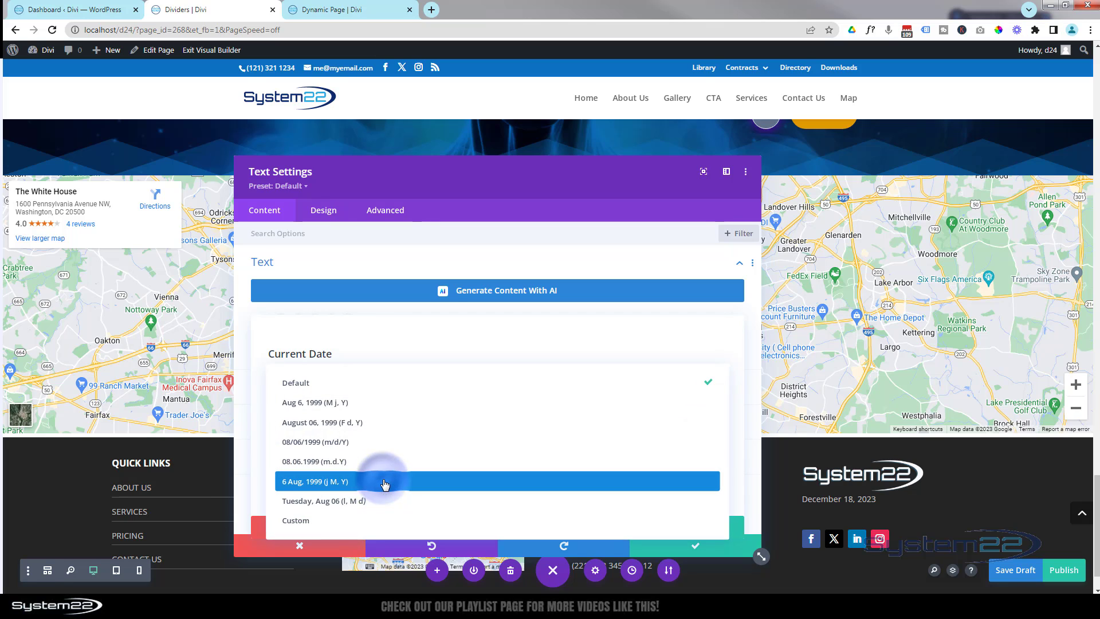
click(318, 523)
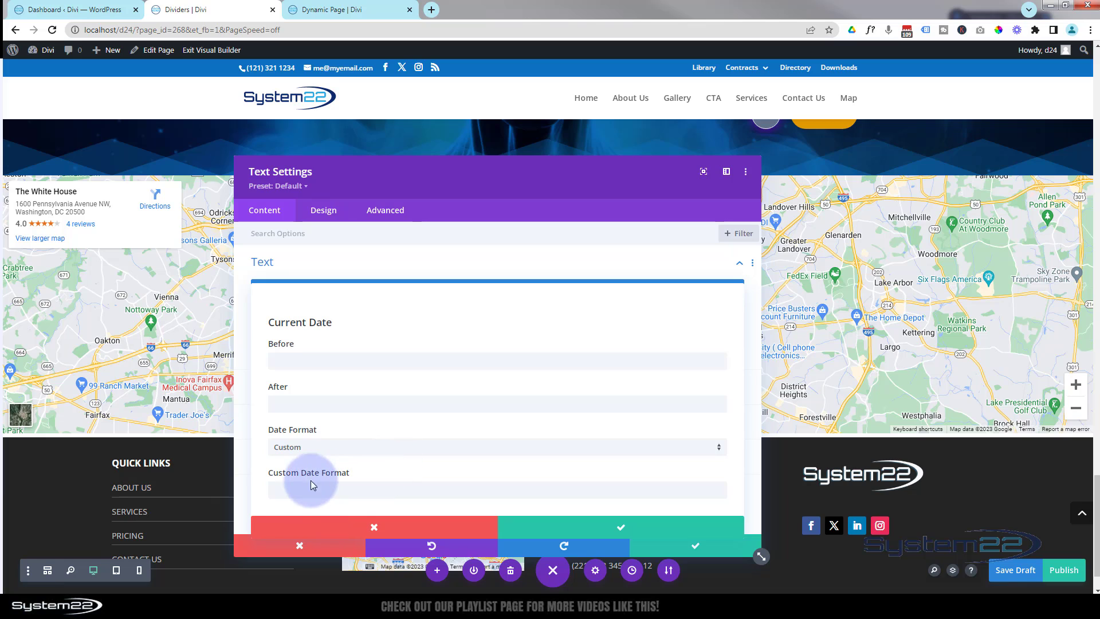
click(293, 489)
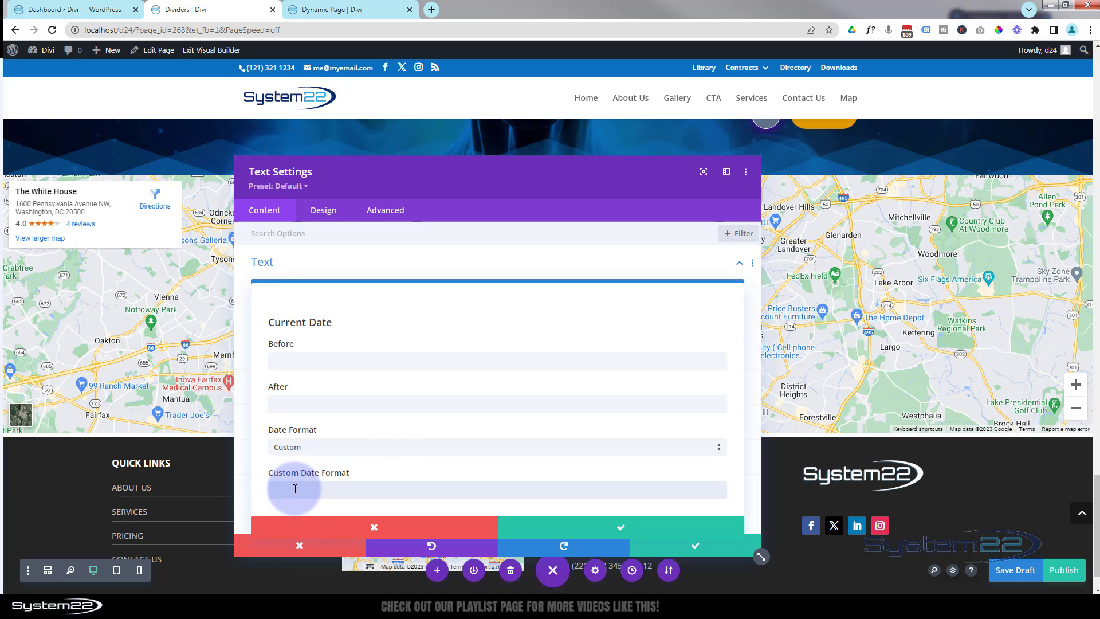
text(Y)
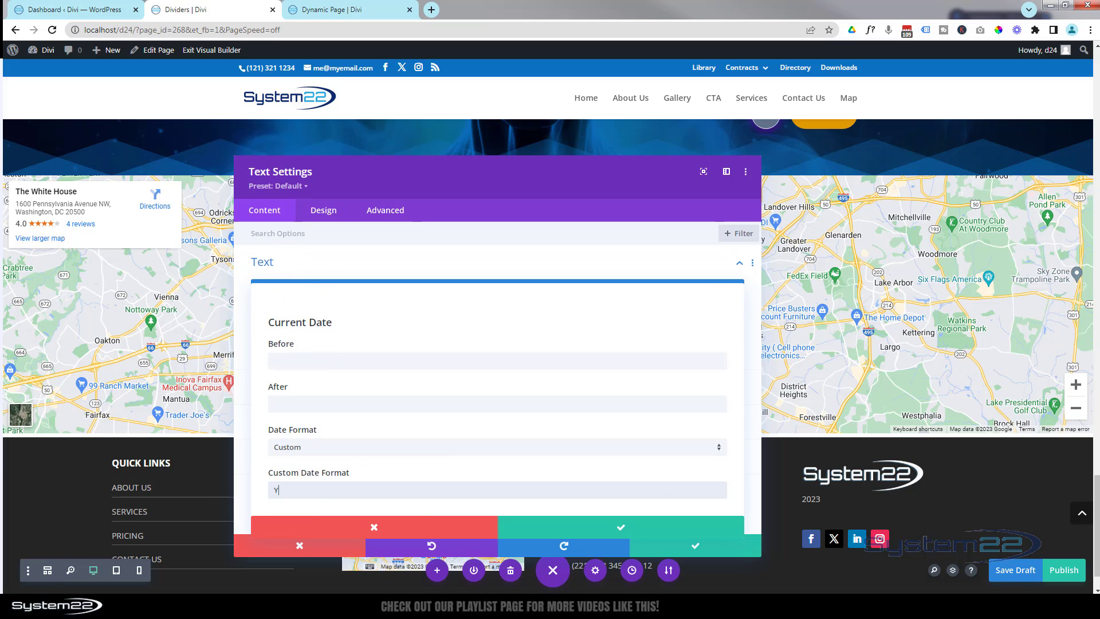
Step: Add '©' before and 'System 22' after the year and confirm, giving ©2023 System 22
click(299, 365)
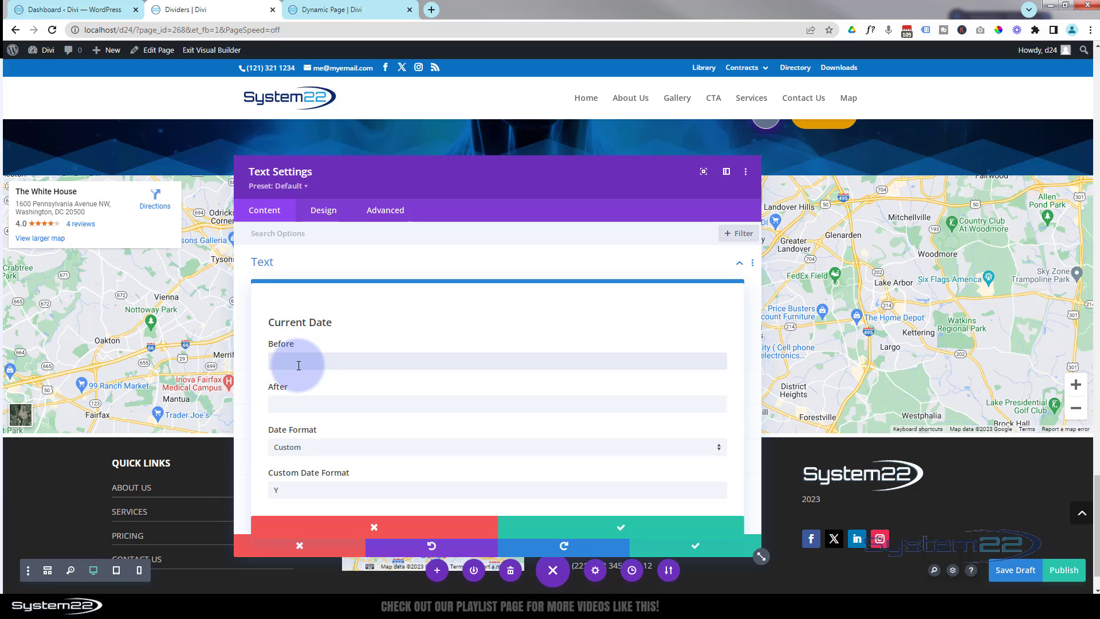
text(©)
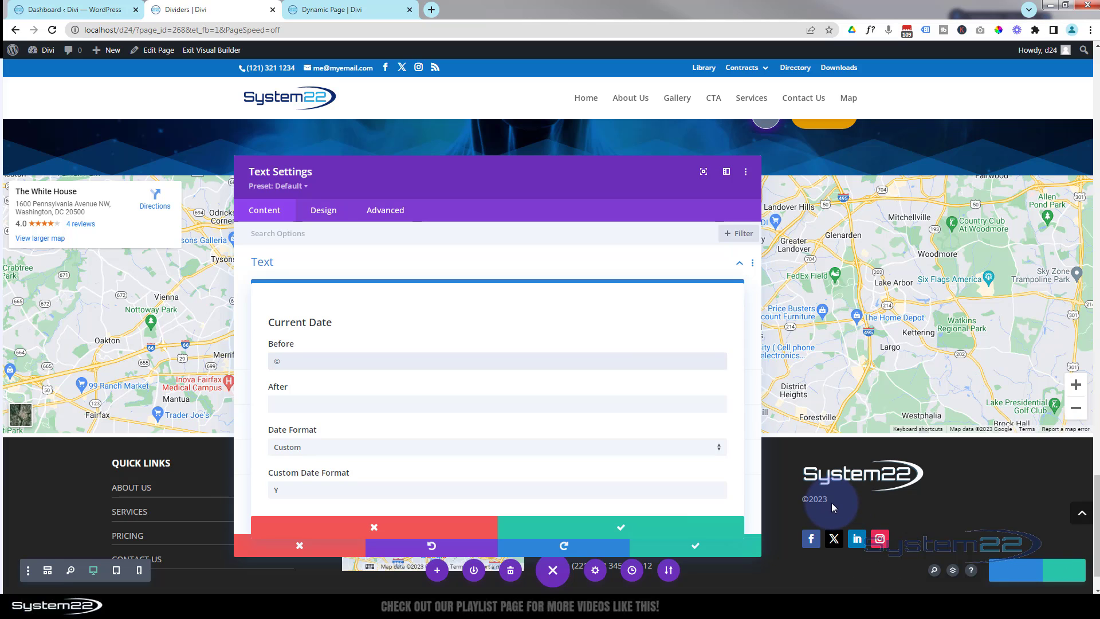
click(292, 404)
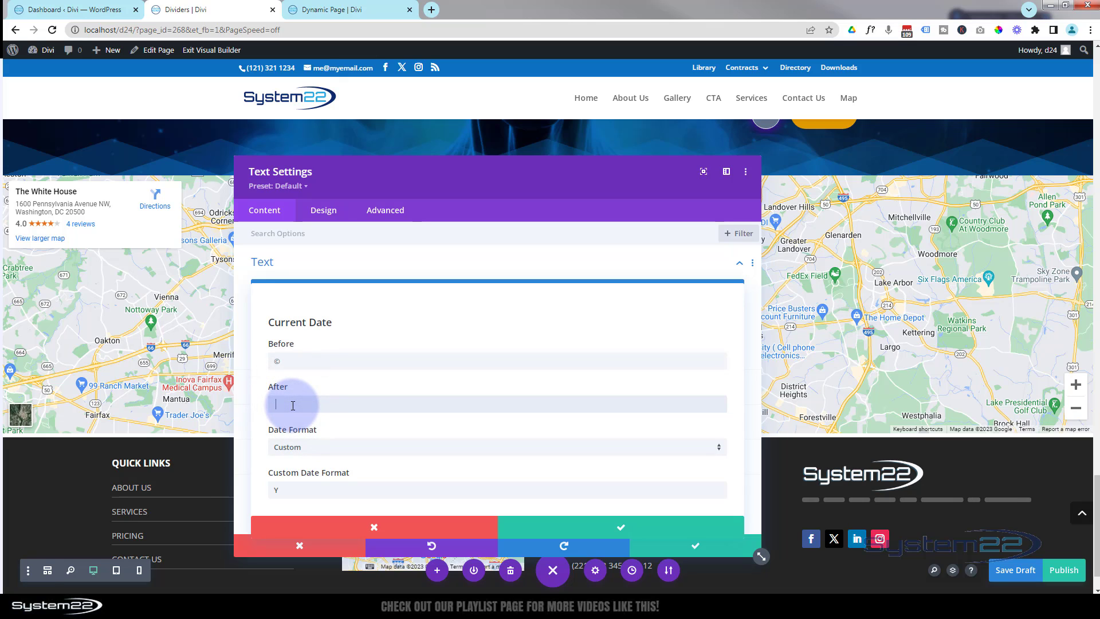
text(System 22)
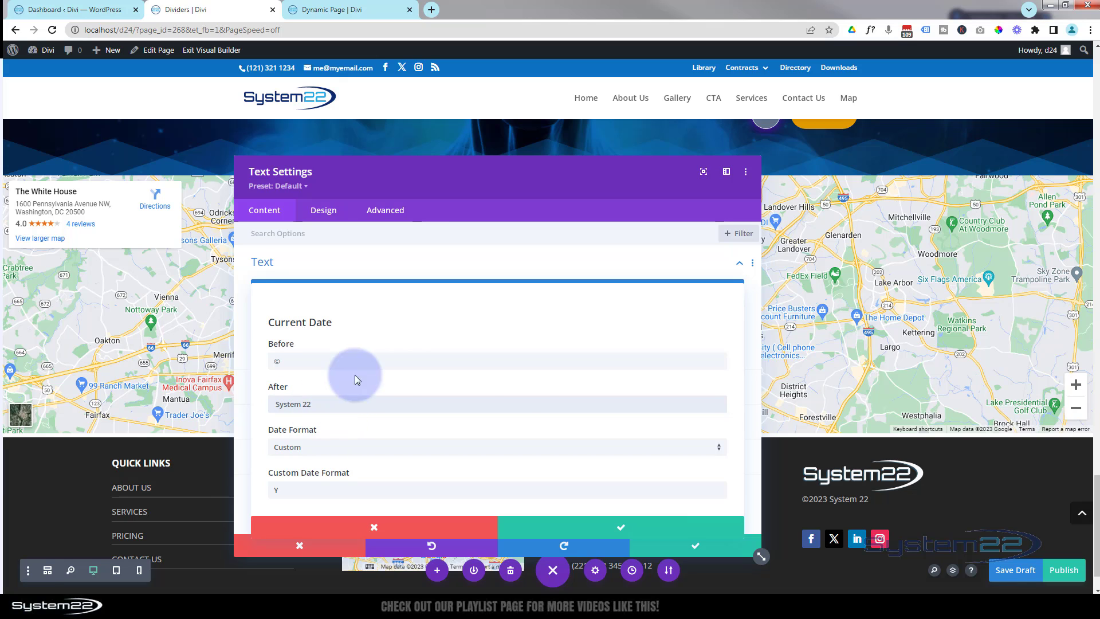
click(630, 532)
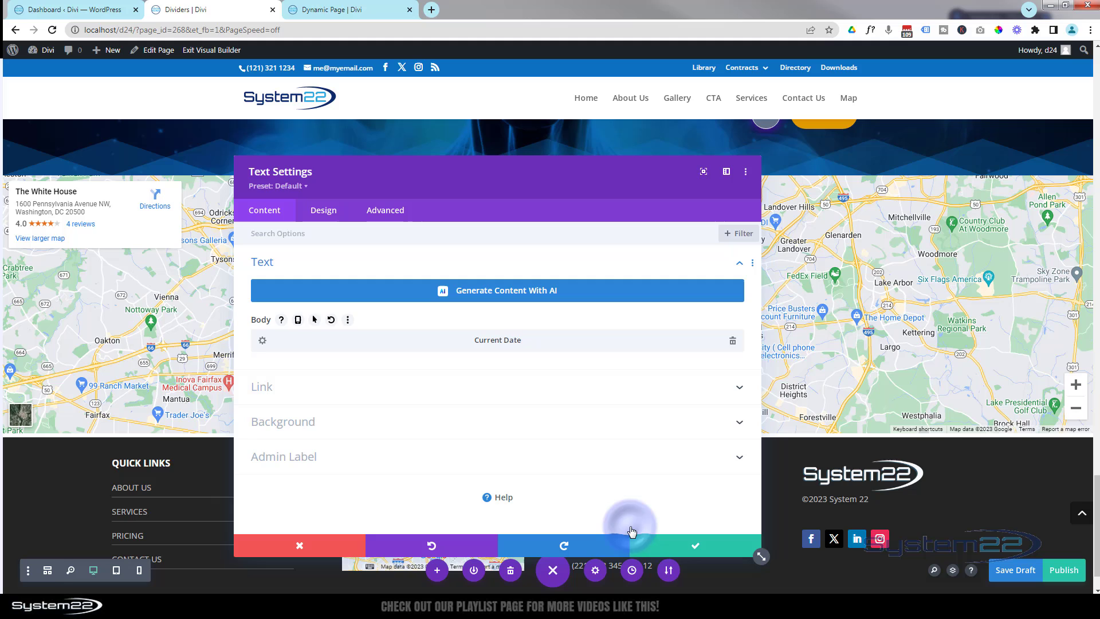
Step: Insert a new Text module into the footer column below the ©year System 22 copyright line
click(712, 545)
mouse_move(894, 498)
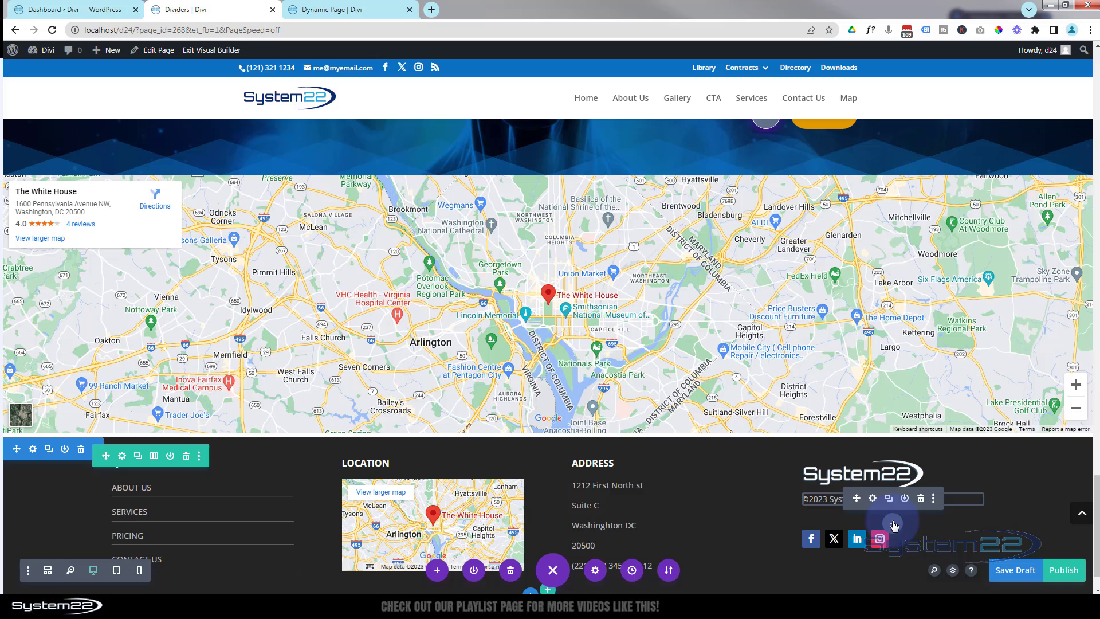
click(892, 523)
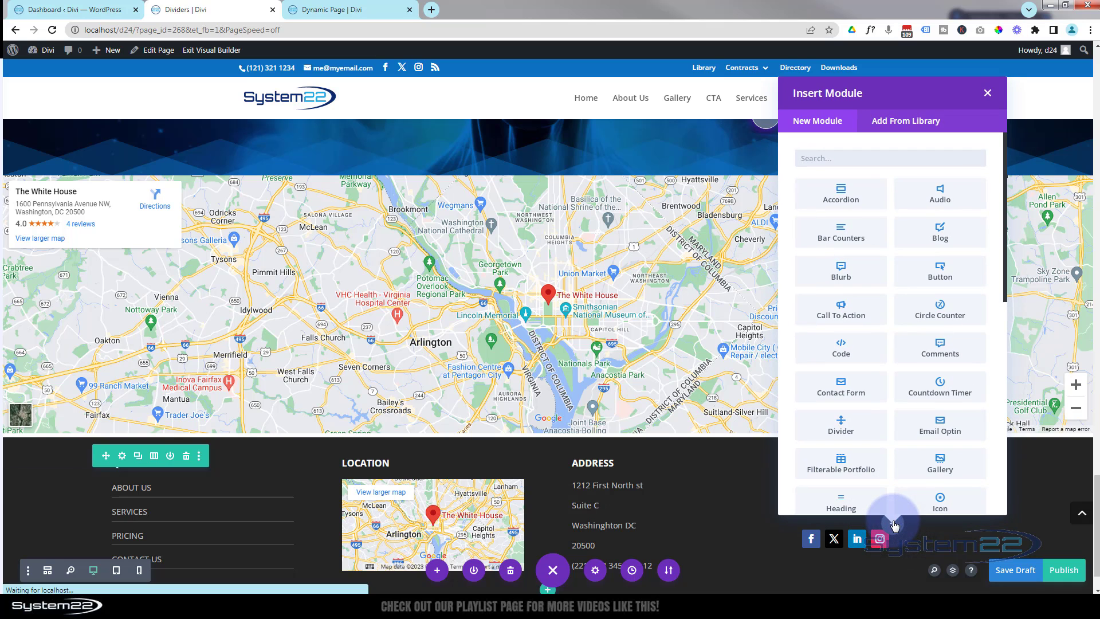
drag(1007, 296, 1007, 518)
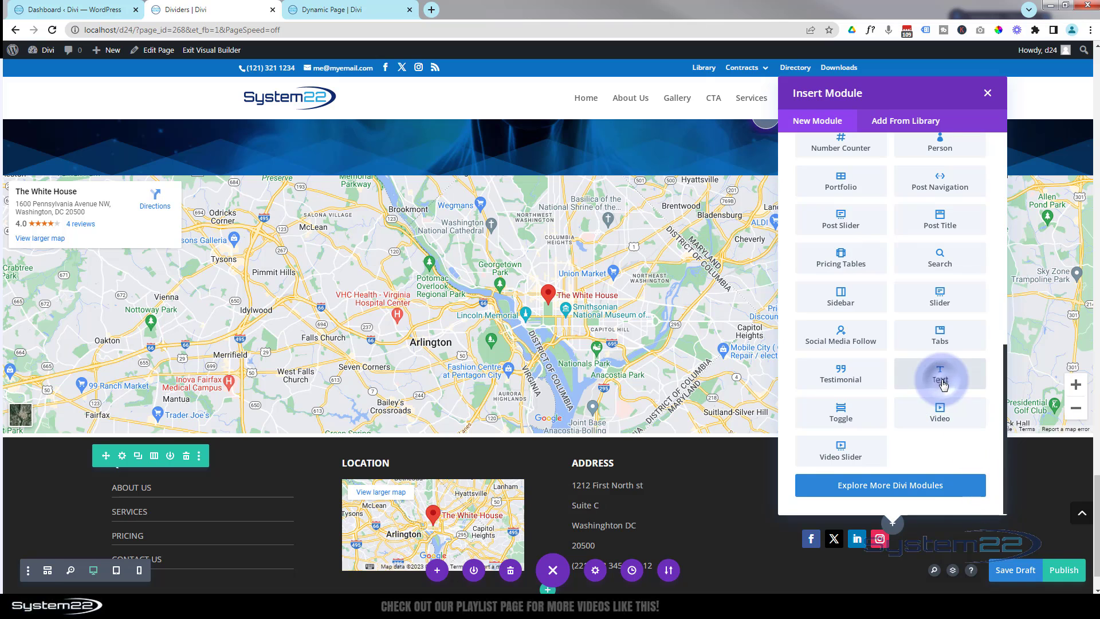
click(941, 377)
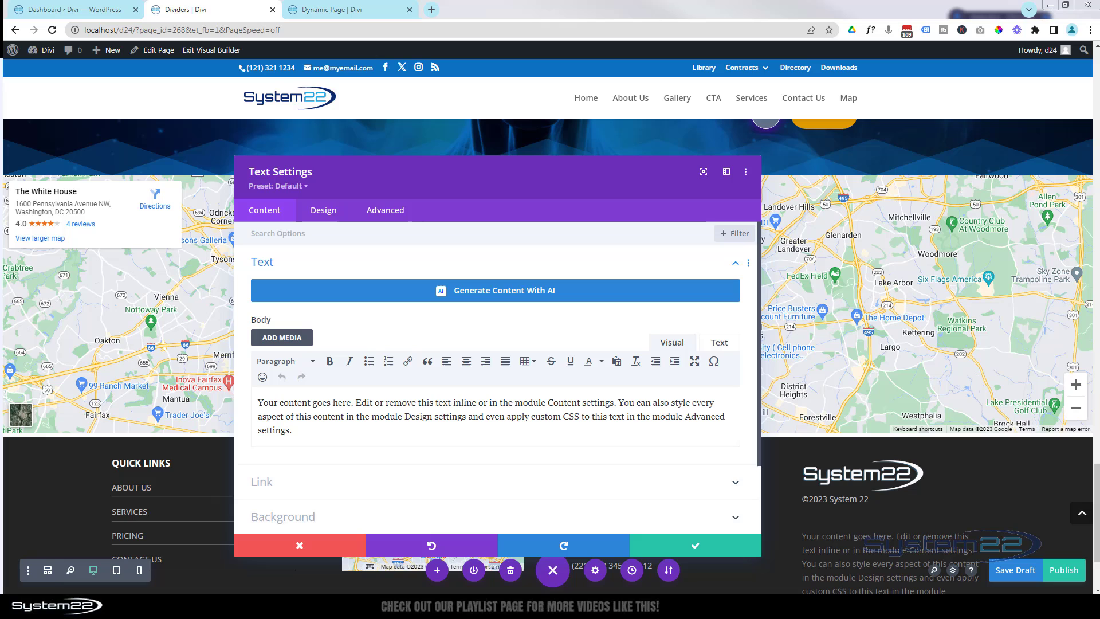
Step: Replace the module's placeholder body with 'All Rights Reserved' and save it
drag(296, 434, 258, 393)
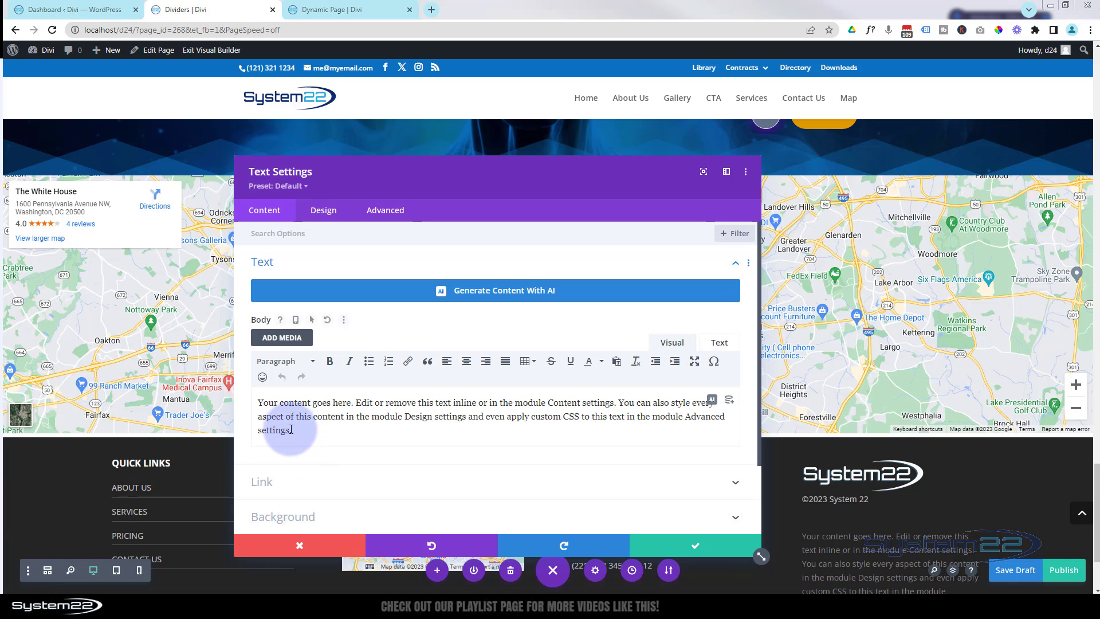
text(All Rights Reserved)
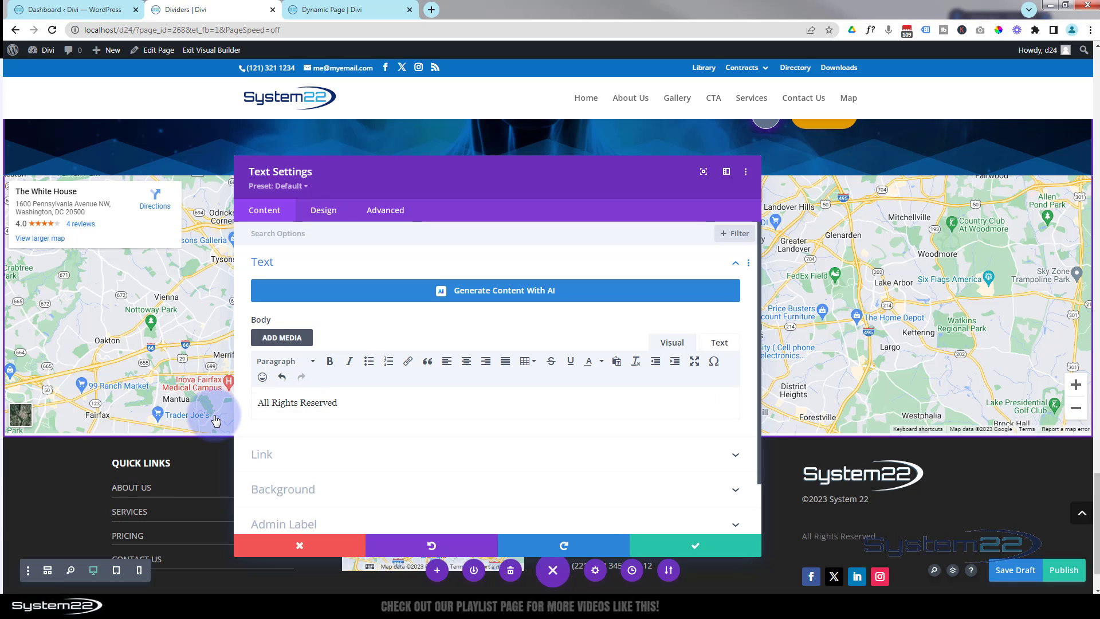
click(721, 542)
mouse_move(830, 515)
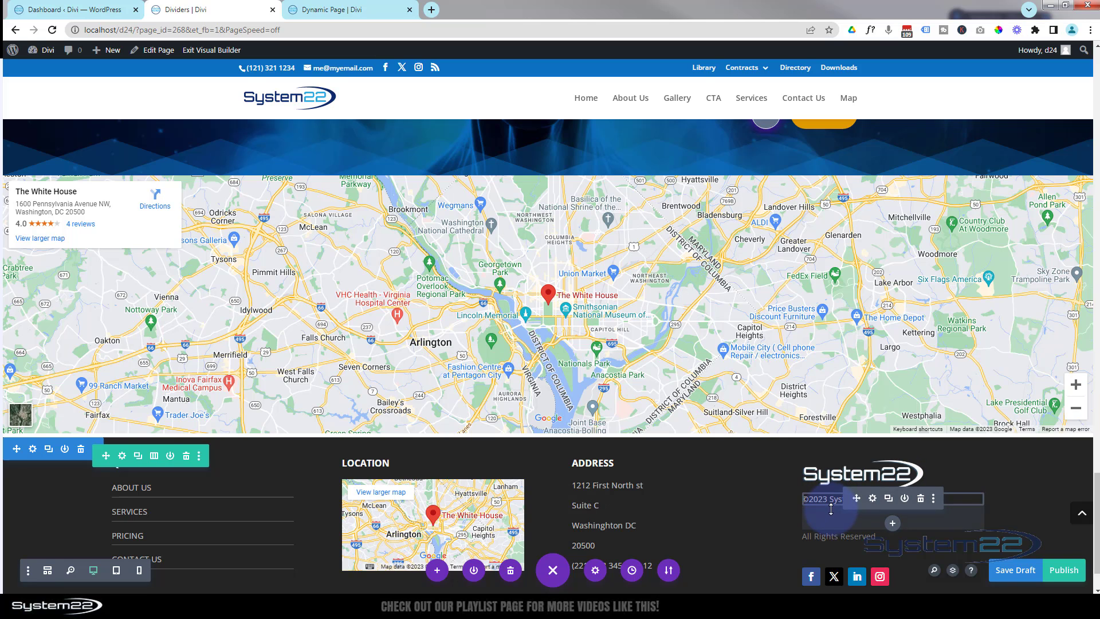
Step: Give the copyright text module a 10px bottom margin in its Design spacing settings
click(873, 498)
click(316, 212)
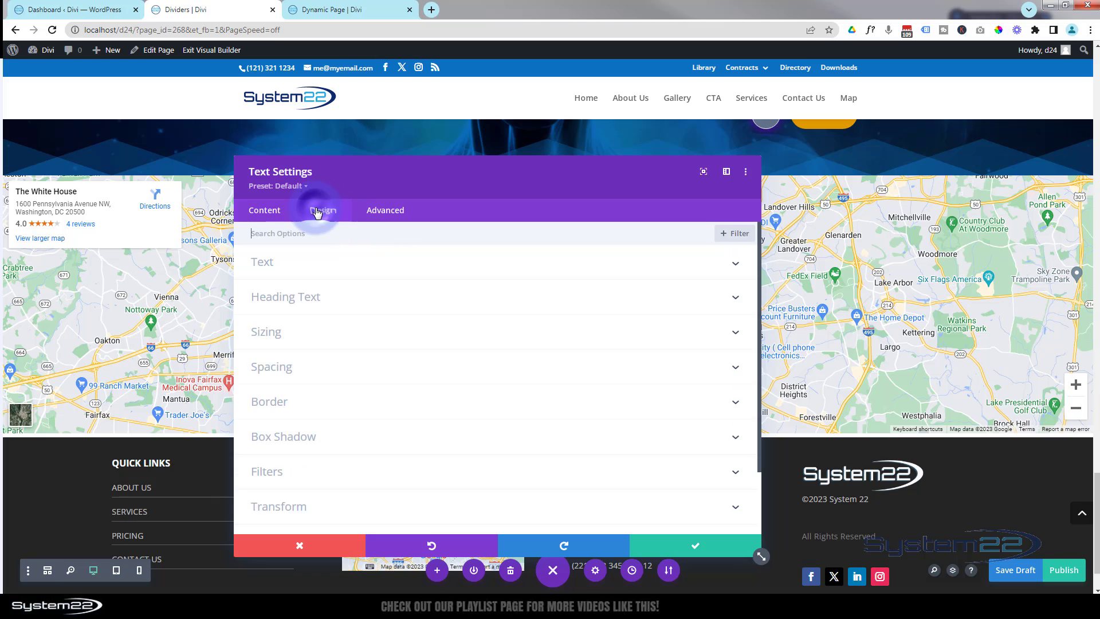
click(400, 369)
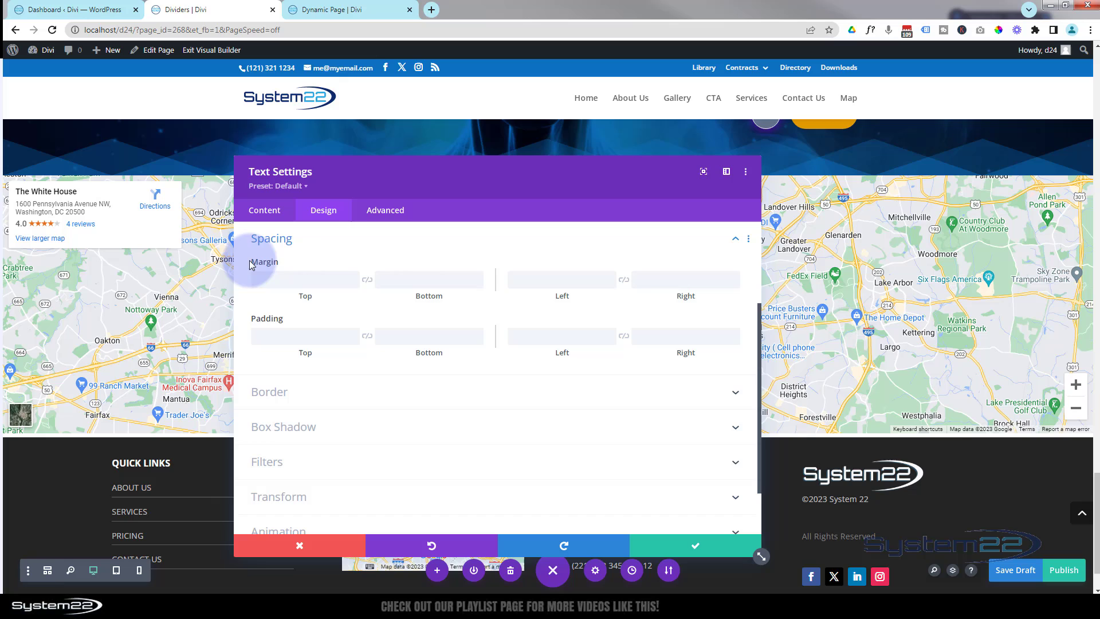
click(411, 282)
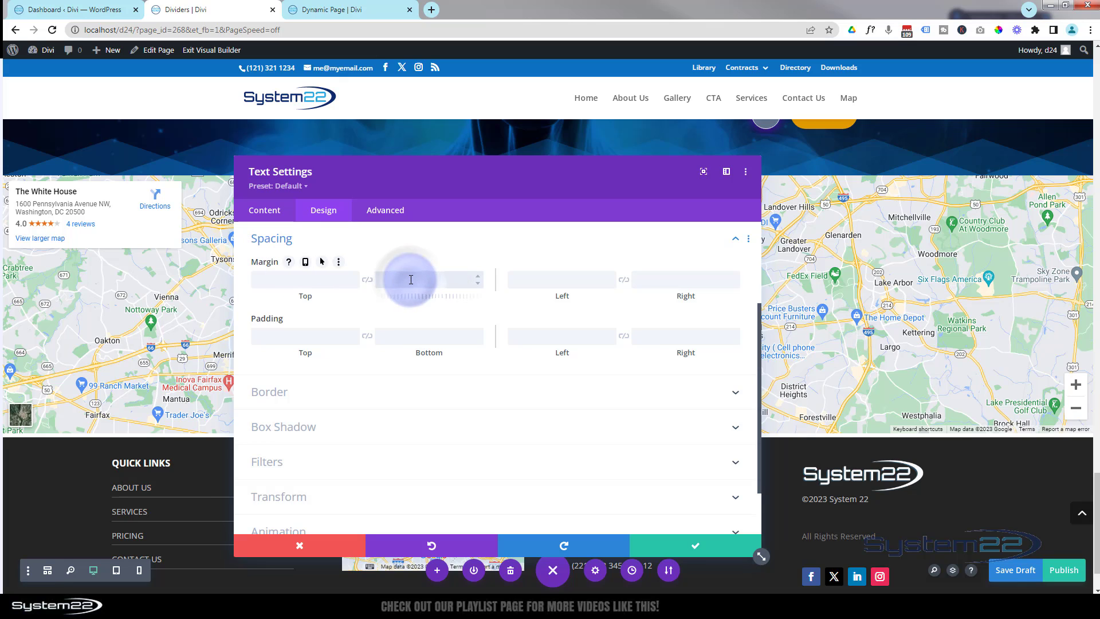
text(0)
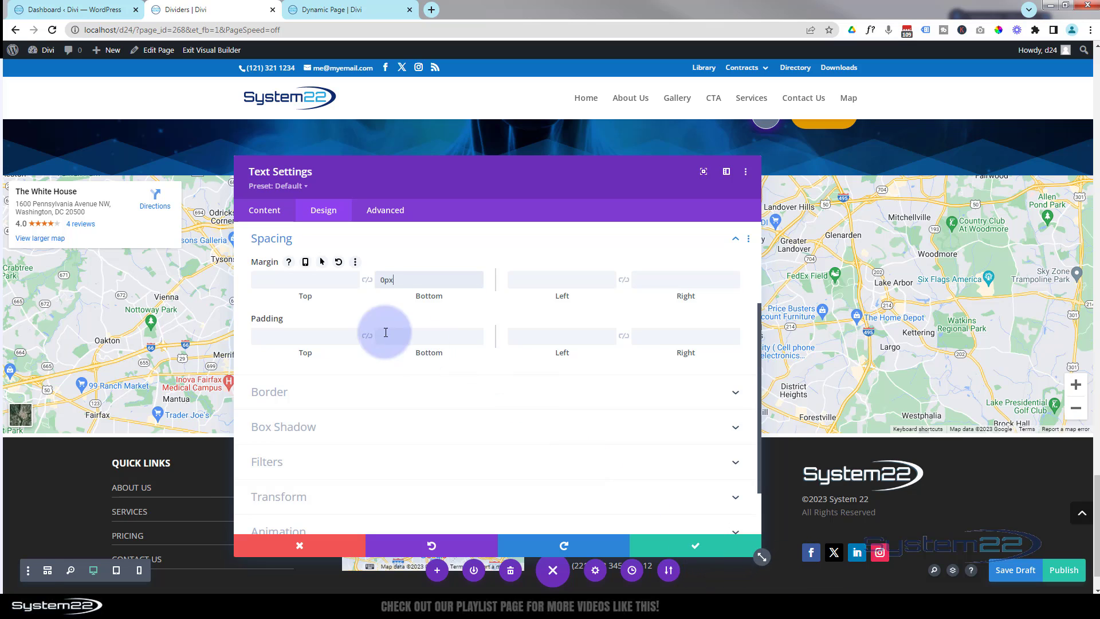
click(378, 281)
double_click(381, 280)
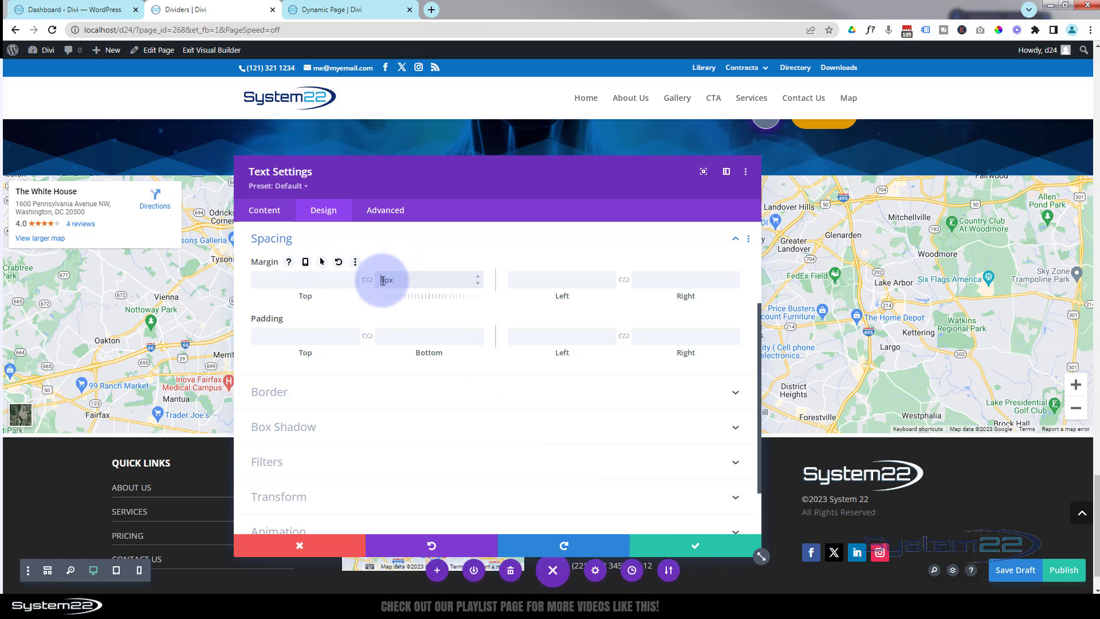
text(10)
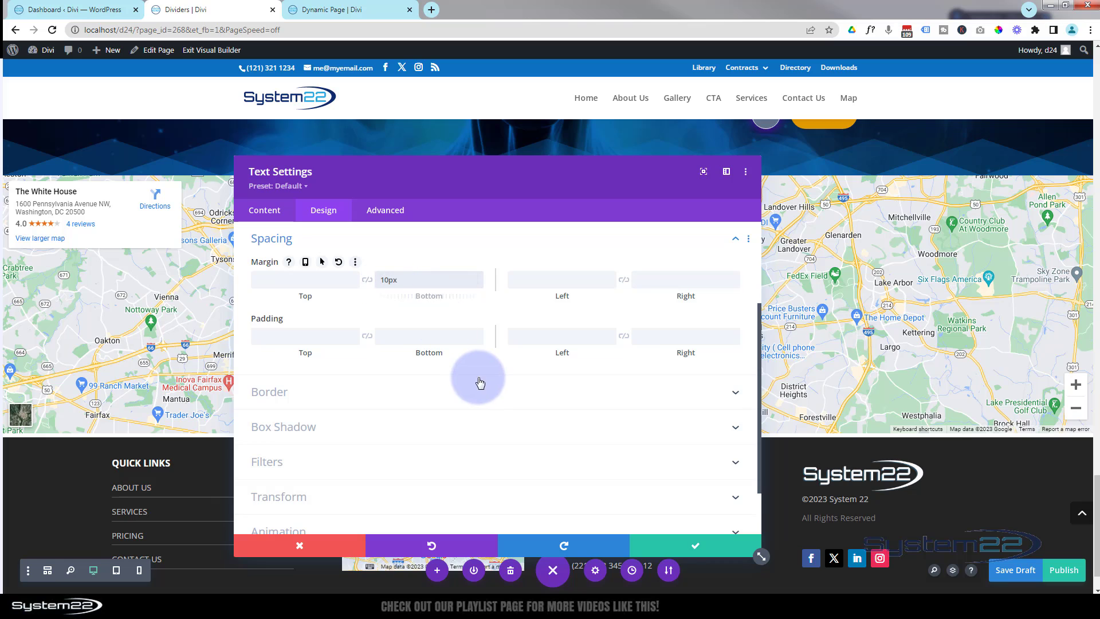
click(396, 316)
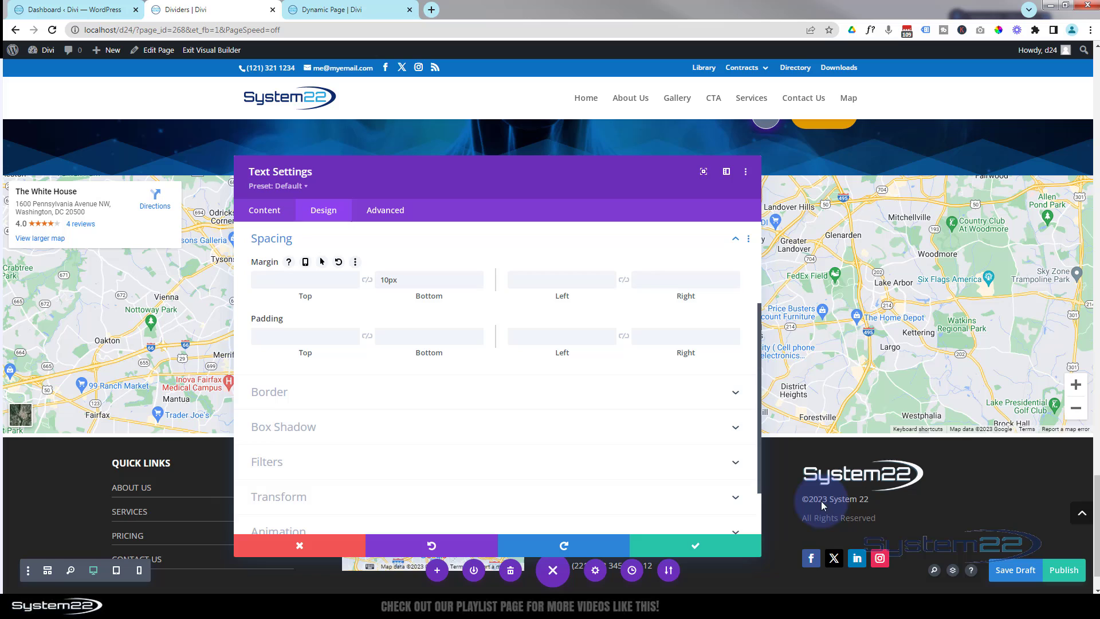
scroll(319, 277, up, 3)
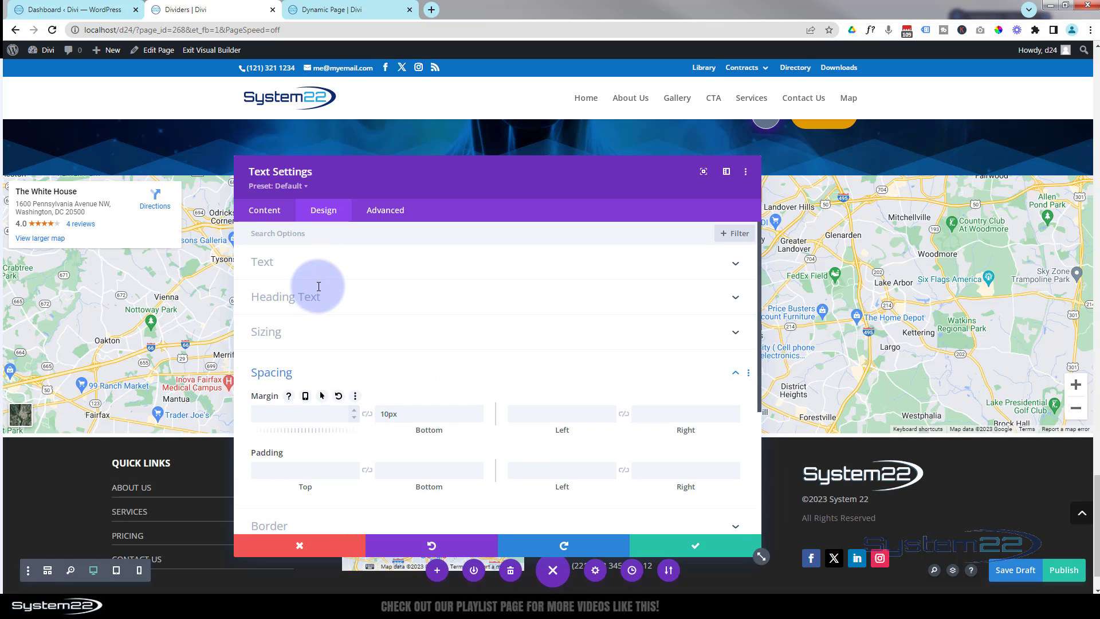
Step: Copy the copyright line's text colour and close its settings
click(340, 272)
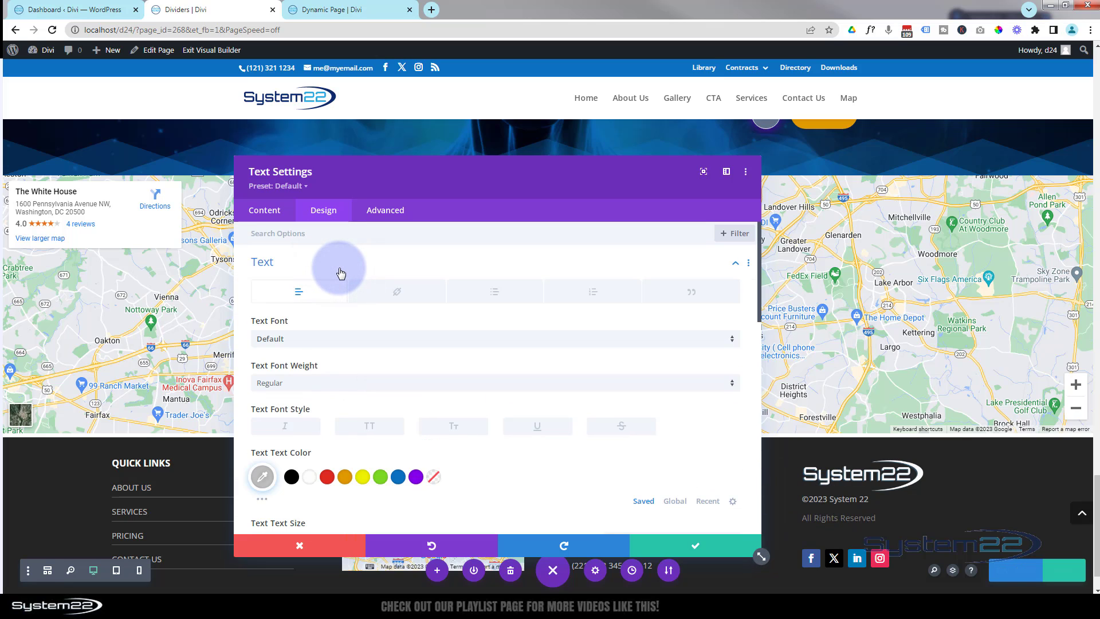
right_click(263, 480)
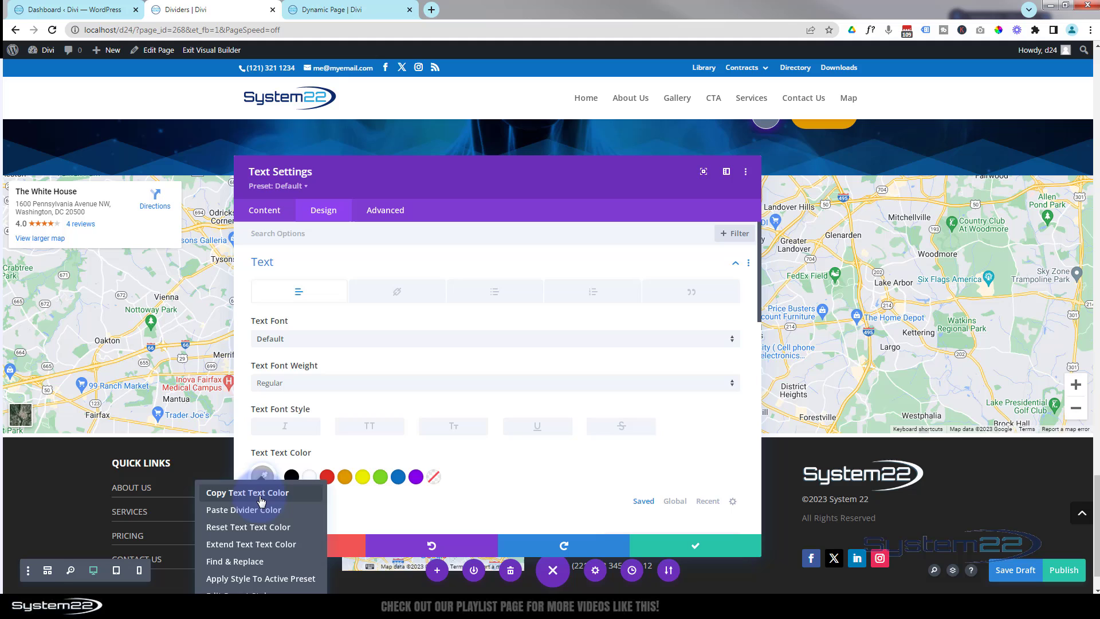
click(260, 493)
click(713, 546)
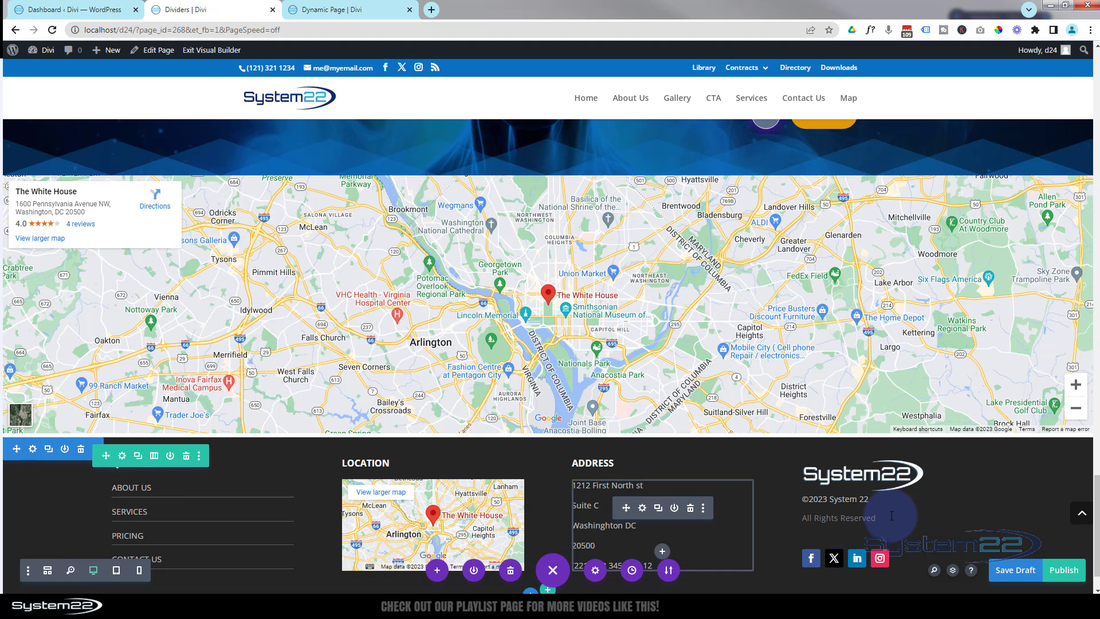
Step: Paste that text colour onto the All Rights Reserved module and save it
click(873, 517)
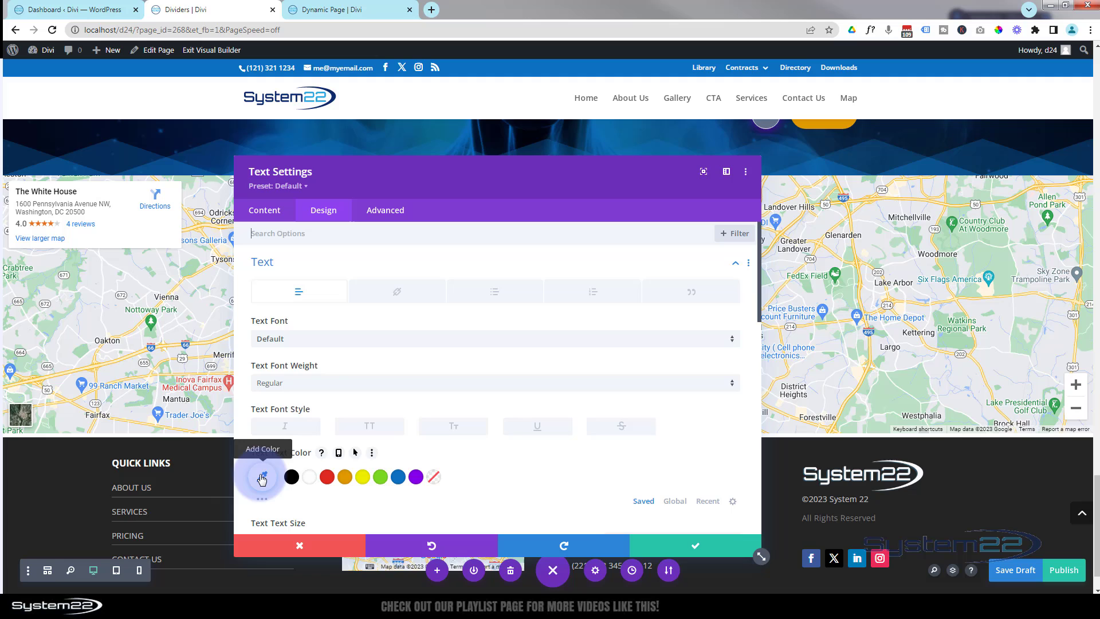
right_click(262, 479)
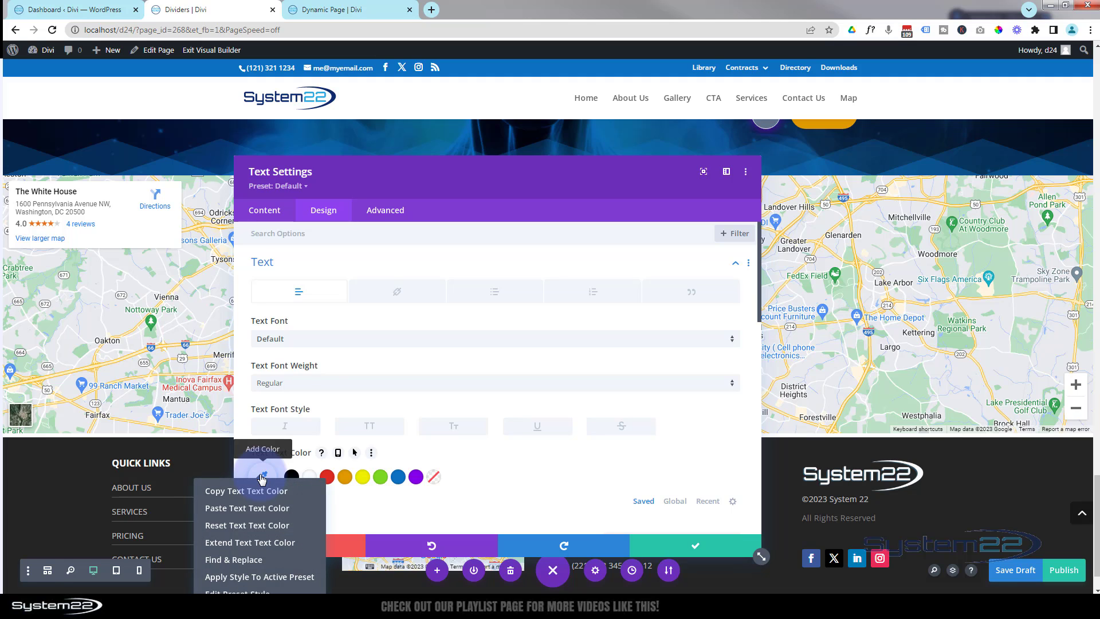
click(261, 507)
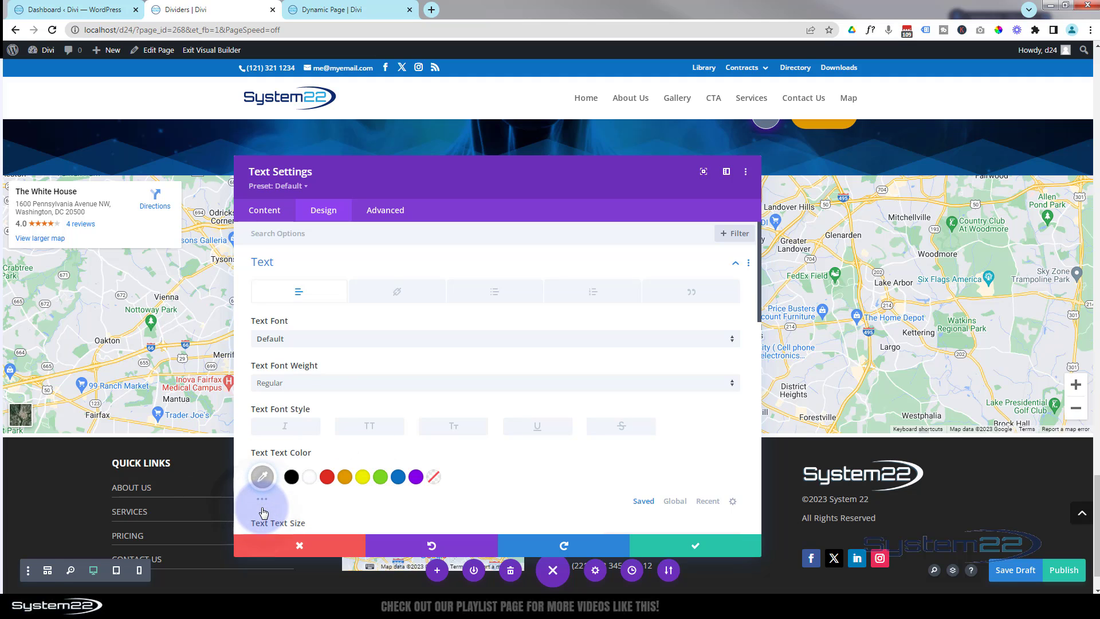
click(693, 544)
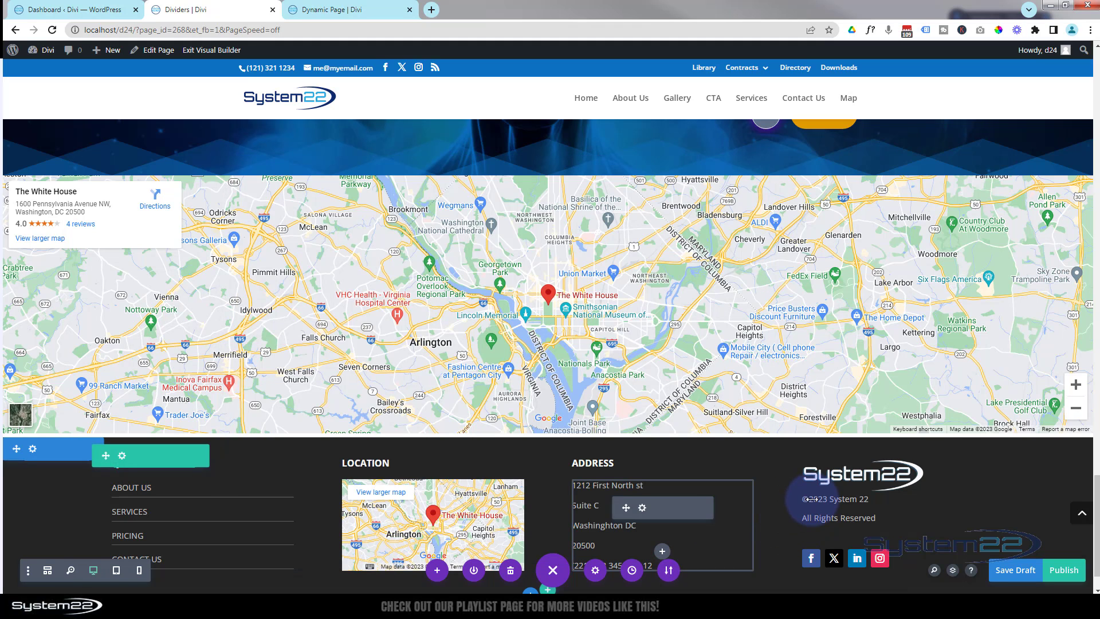
mouse_move(851, 557)
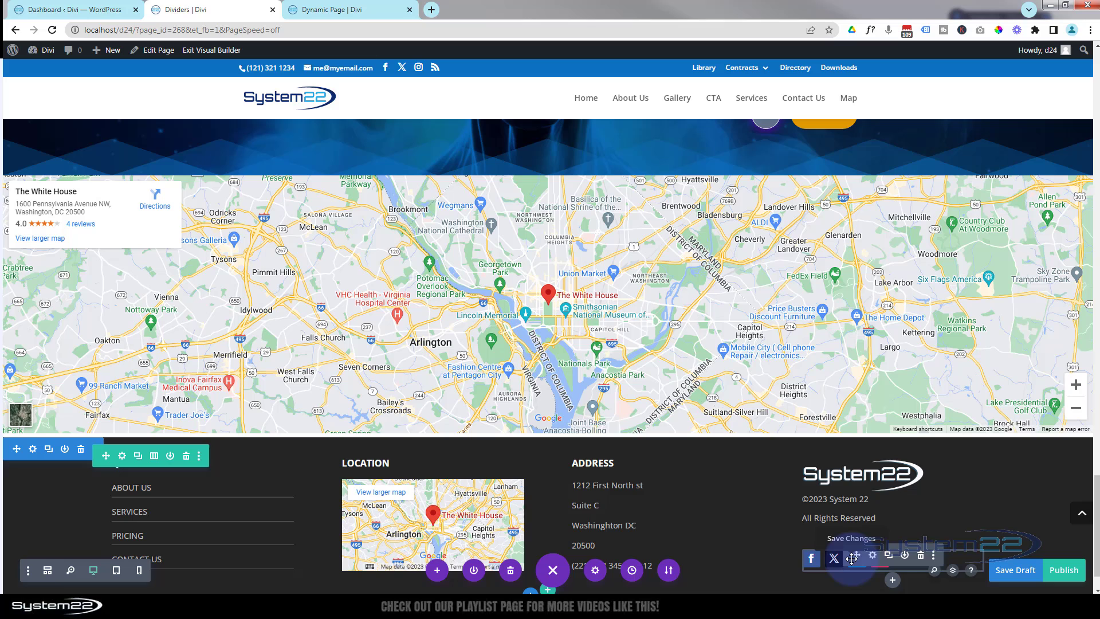
Step: Save the page as a draft, exit to the live Dividers page and return to its top after checking the footer
click(1022, 571)
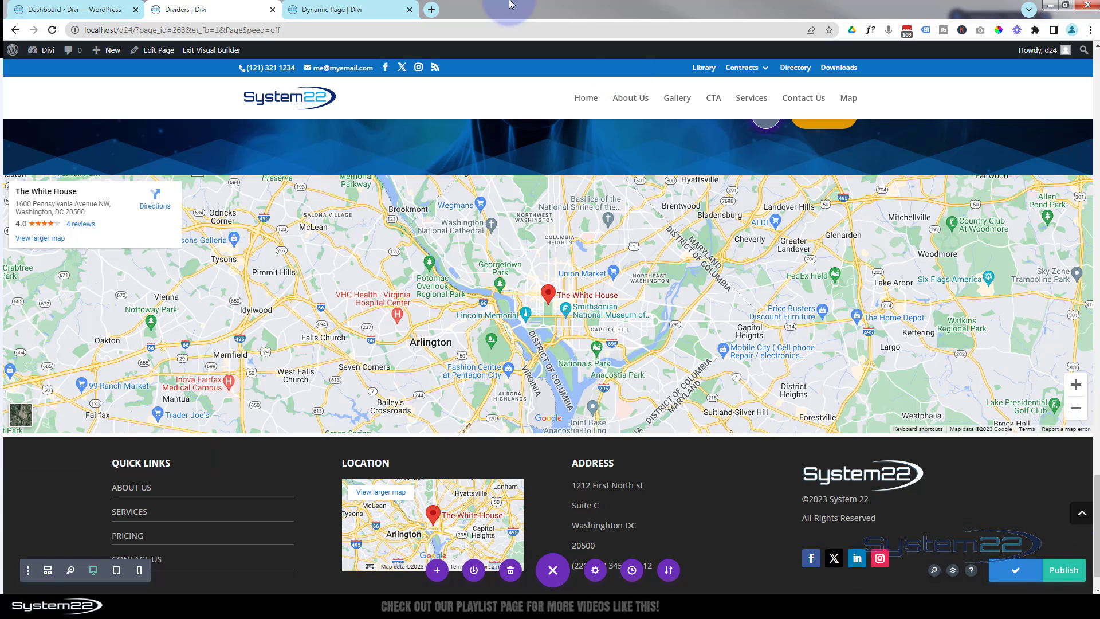
click(196, 50)
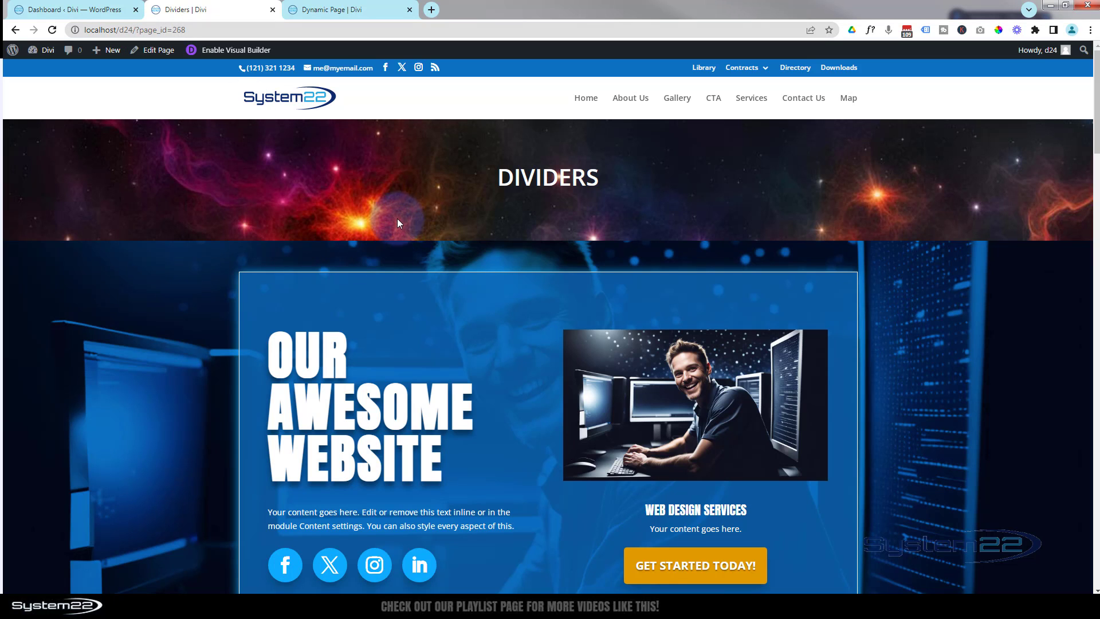
scroll(396, 221, down, 1)
scroll(397, 221, down, 4)
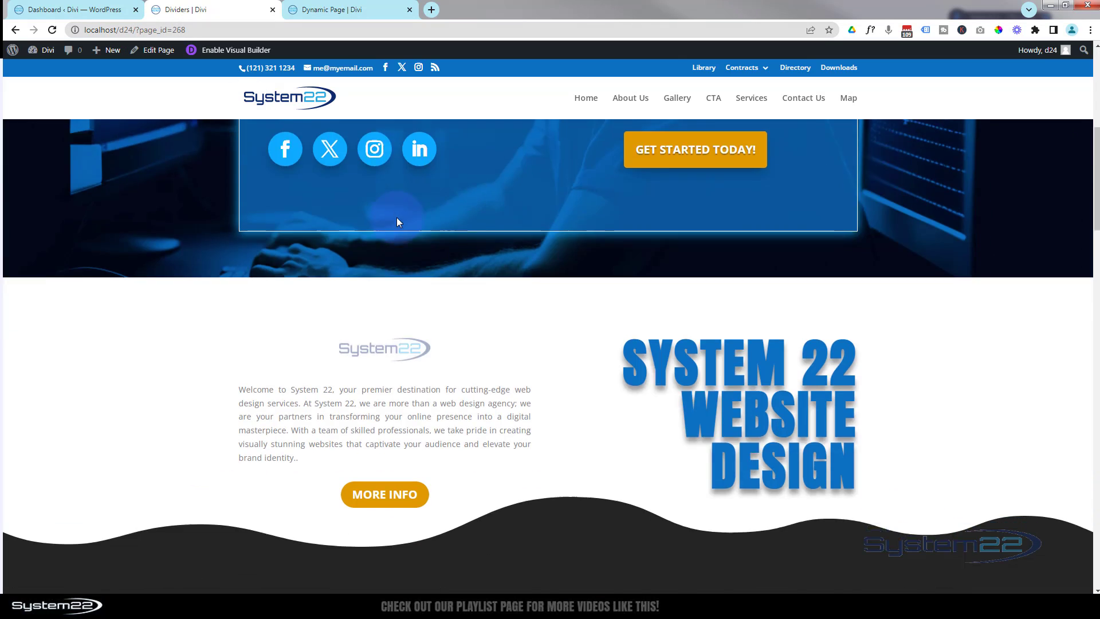
scroll(397, 220, down, 4)
scroll(396, 218, down, 5)
scroll(396, 219, down, 5)
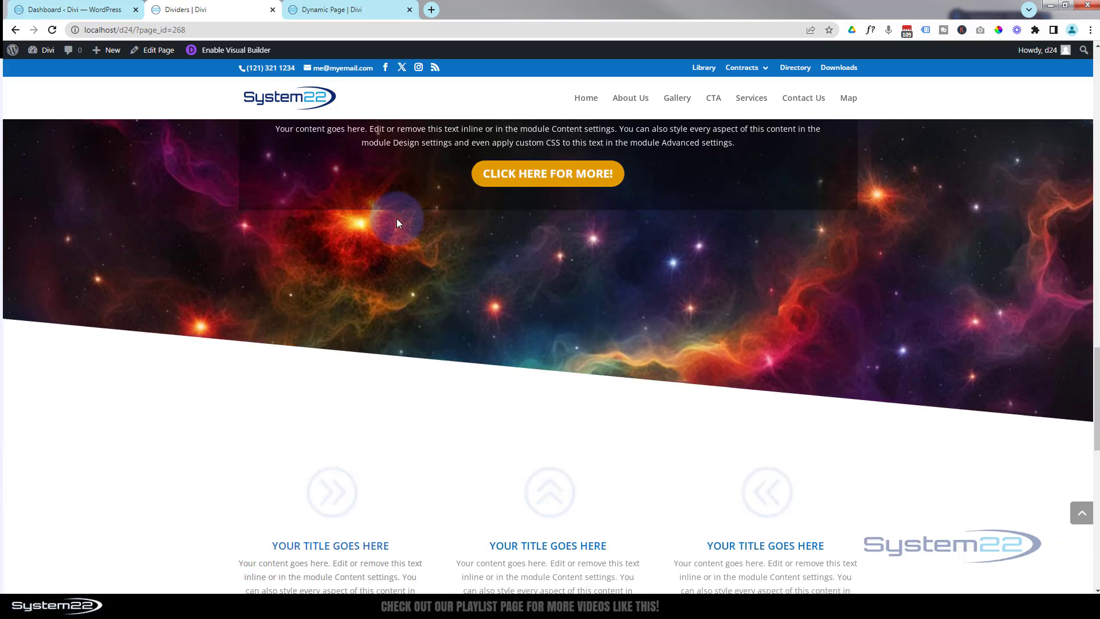
scroll(395, 219, down, 5)
scroll(396, 218, down, 5)
scroll(396, 218, down, 2)
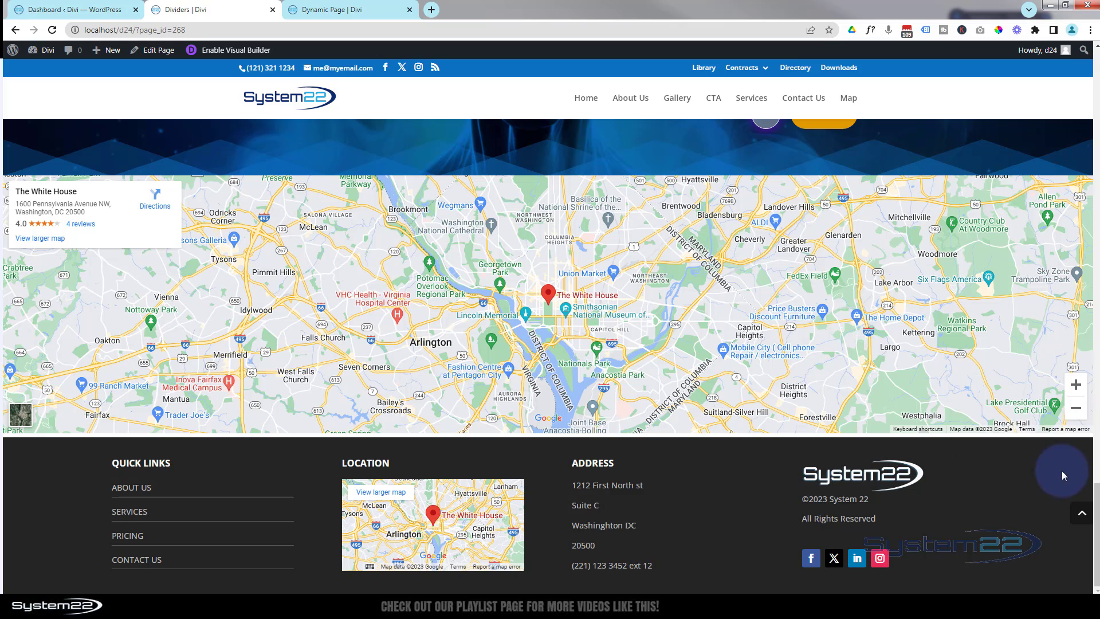
click(1081, 513)
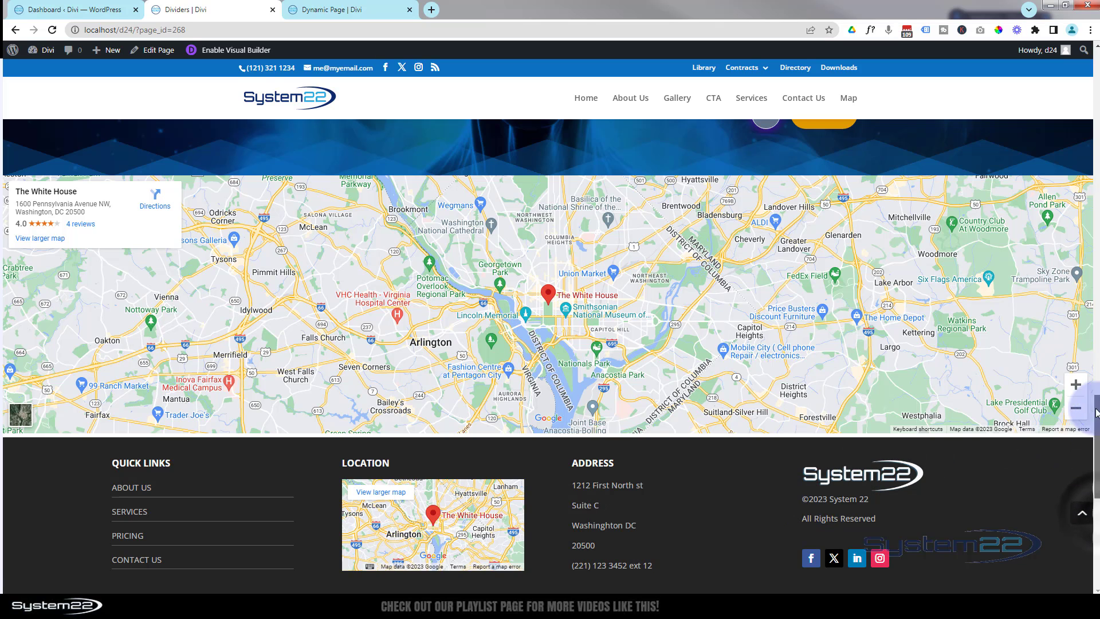